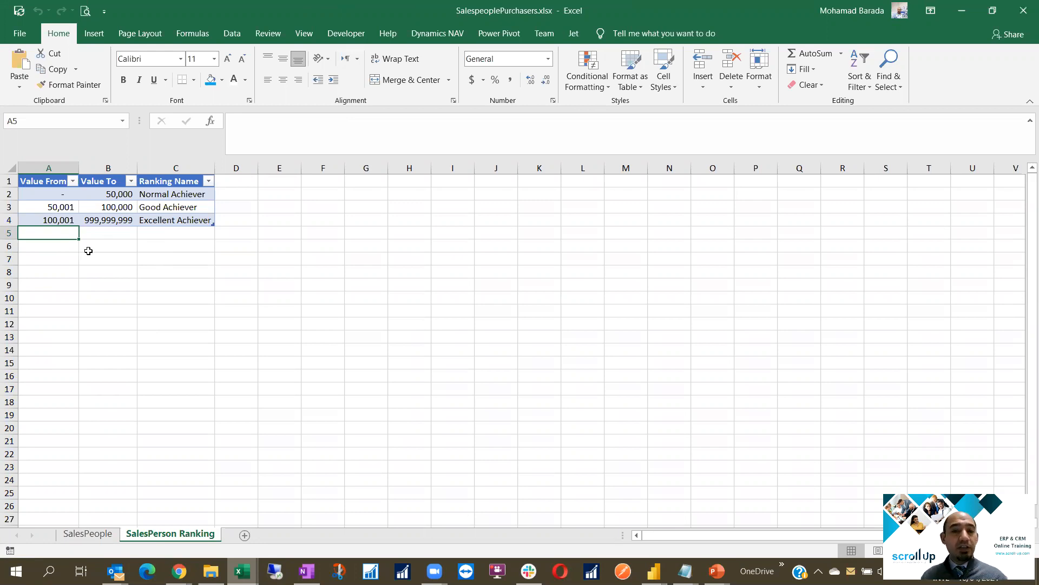
# - Close the SalespeoplePurchasers.xlsx and Sales Orders with SalesPerson.xlsx workbooks without saving changes
pyautogui.click(1022, 12)
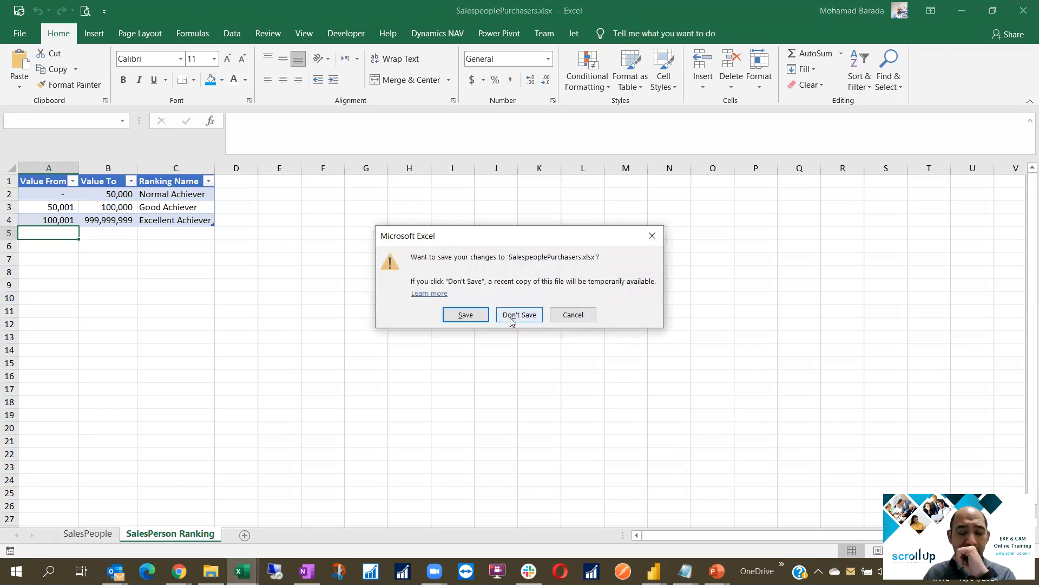
pyautogui.click(511, 319)
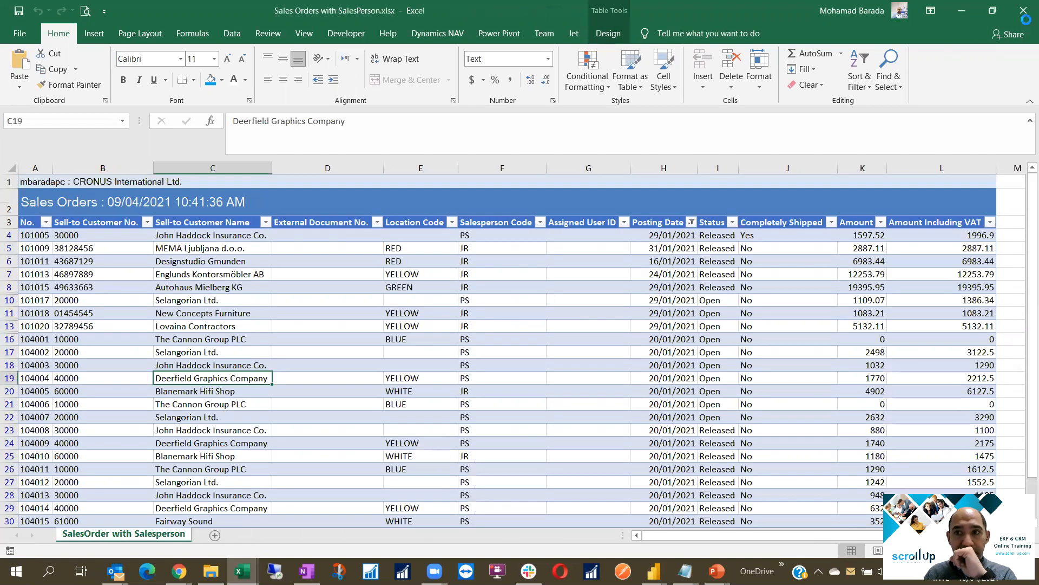
pyautogui.click(534, 317)
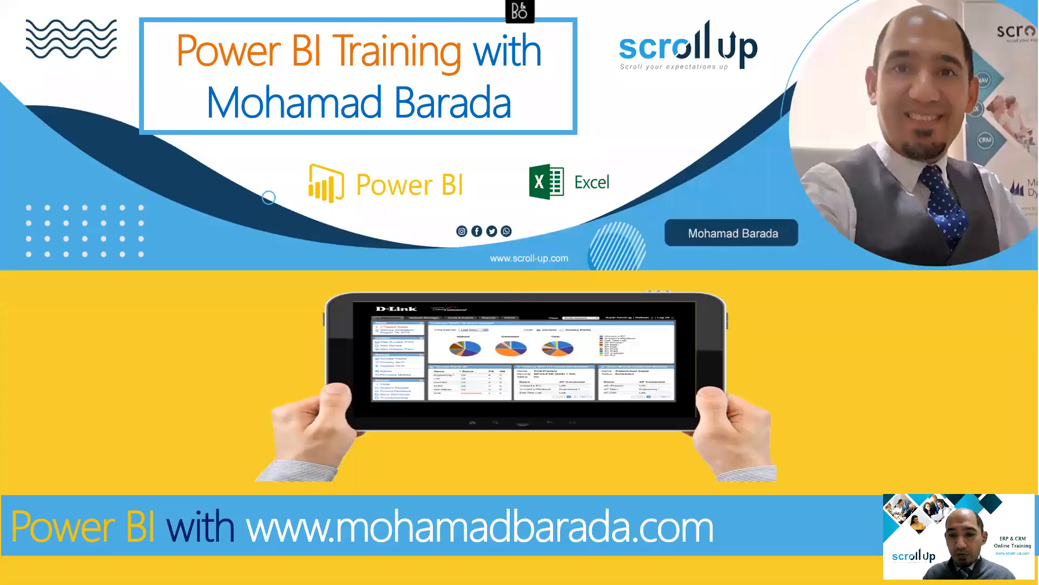
# - Switch to Power BI Desktop and open the SalesOrder with Salesperson sheet from Sales Orders with SalesPerson.xlsx for data transformation
pyautogui.press('super')
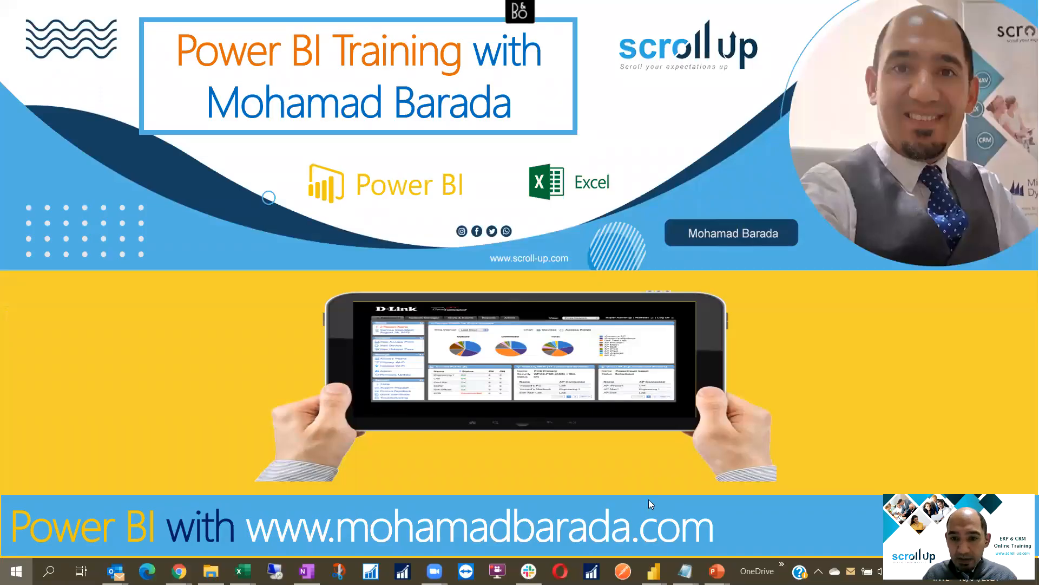
pyautogui.moveTo(654, 571)
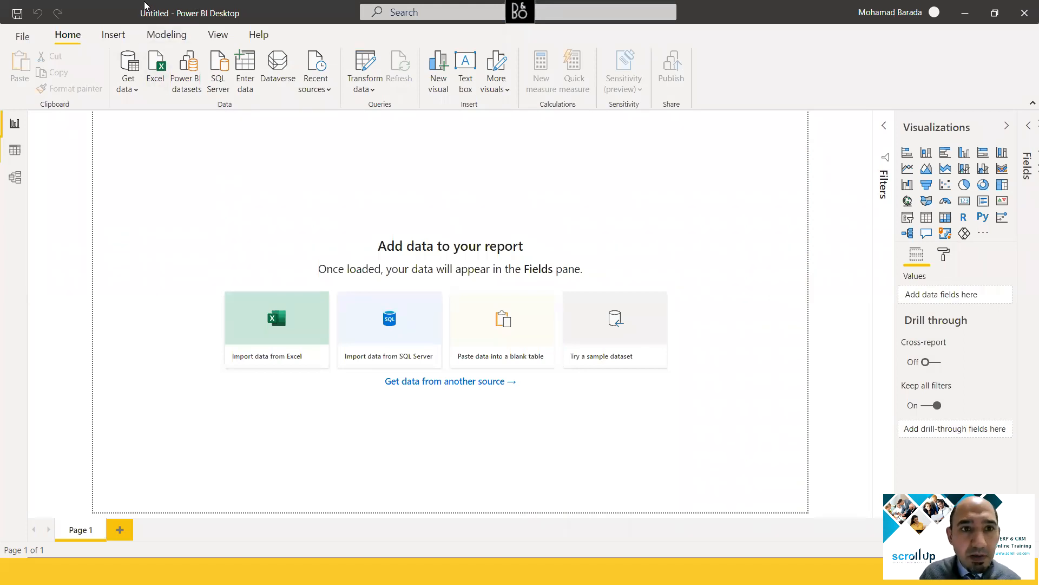
pyautogui.click(158, 74)
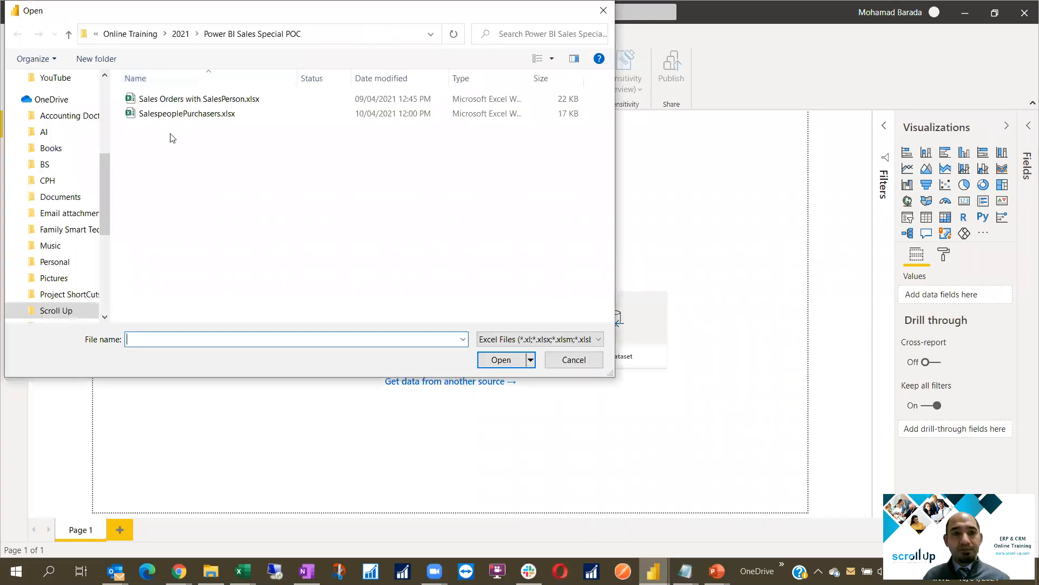
pyautogui.doubleClick(191, 100)
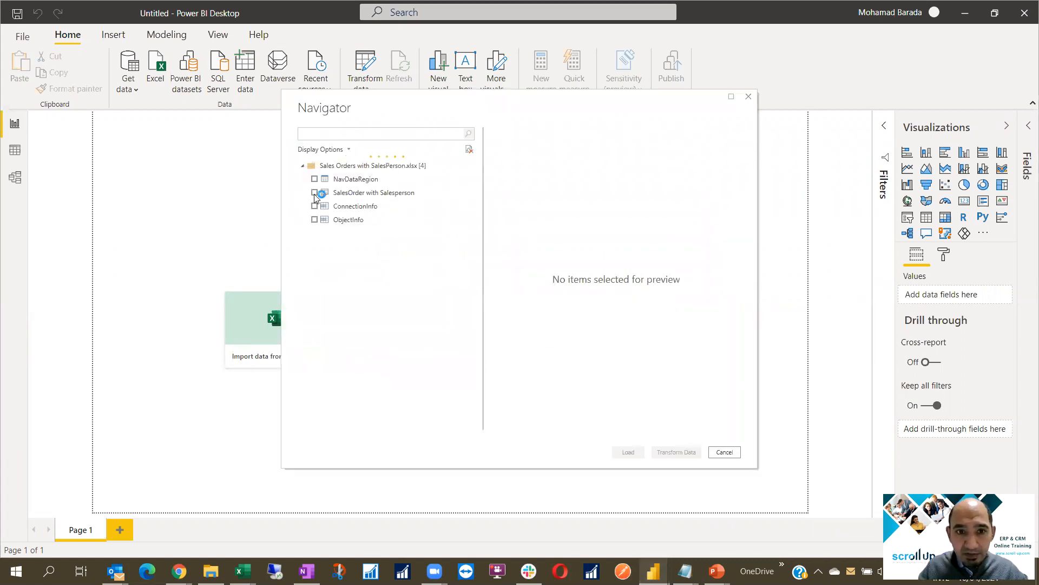
pyautogui.click(358, 193)
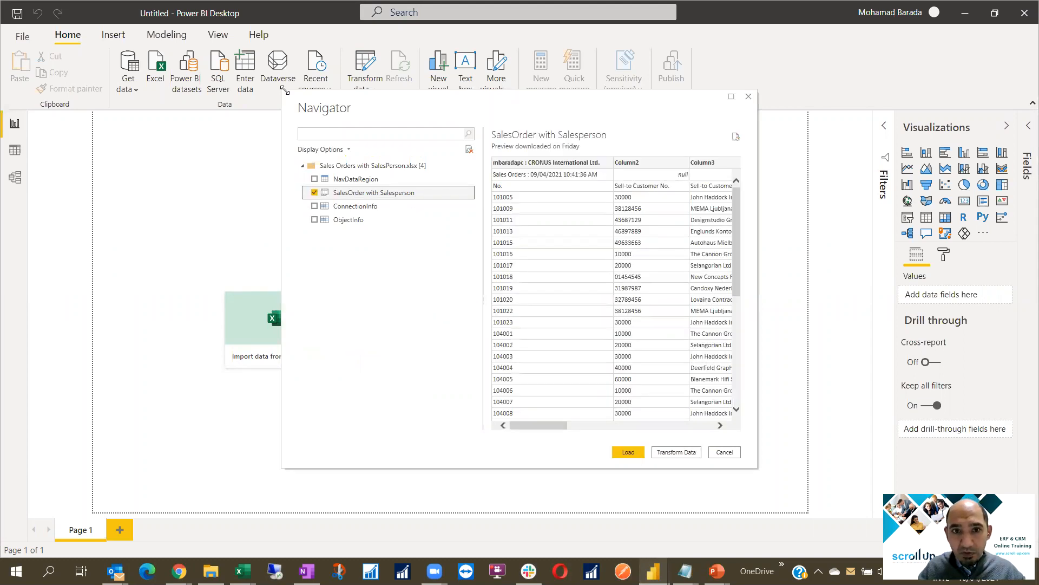
pyautogui.moveTo(283, 91); pyautogui.dragTo(121, 71)
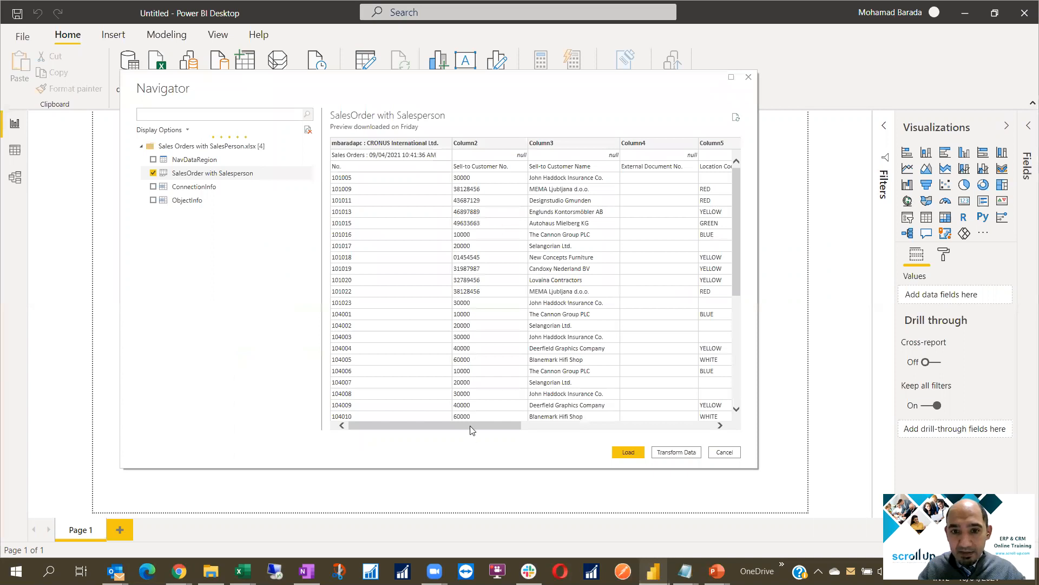
pyautogui.click(640, 426)
pyautogui.moveTo(486, 432); pyautogui.dragTo(433, 433)
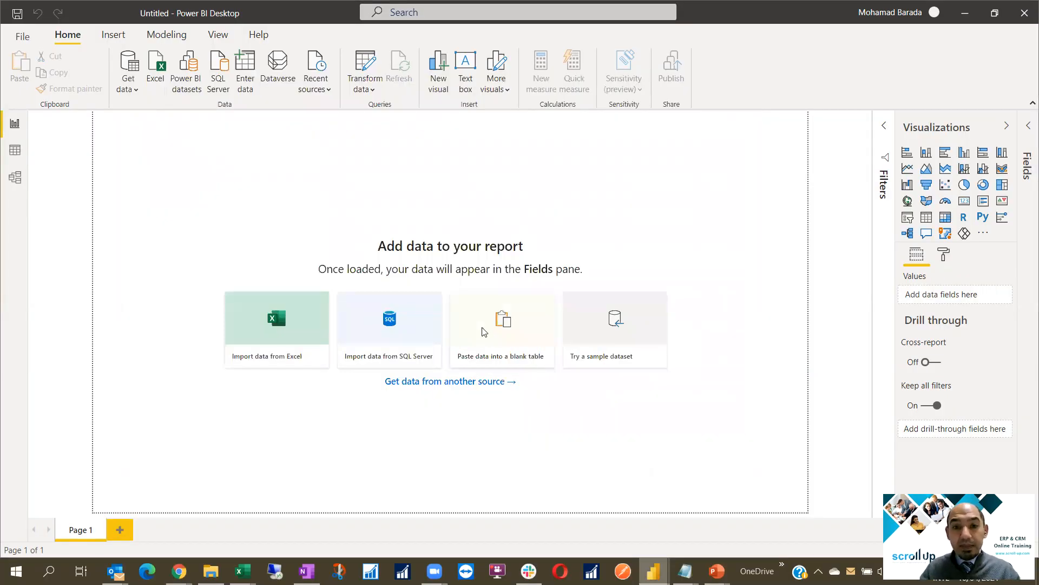
pyautogui.click(484, 332)
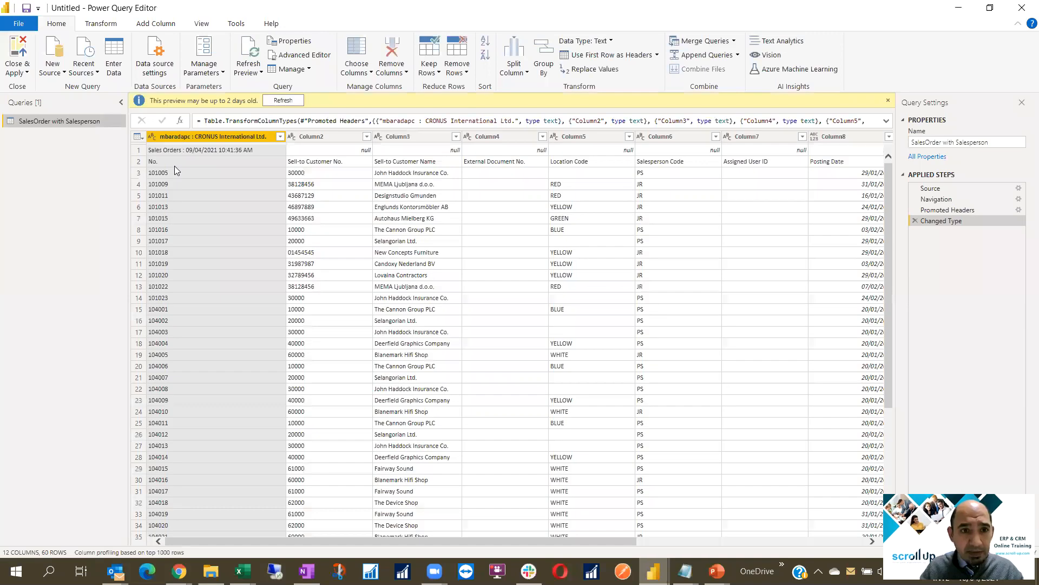
# - Remove the top 1 row from the SalesOrder with Salesperson query and promote the first remaining row to headers
pyautogui.click(135, 153)
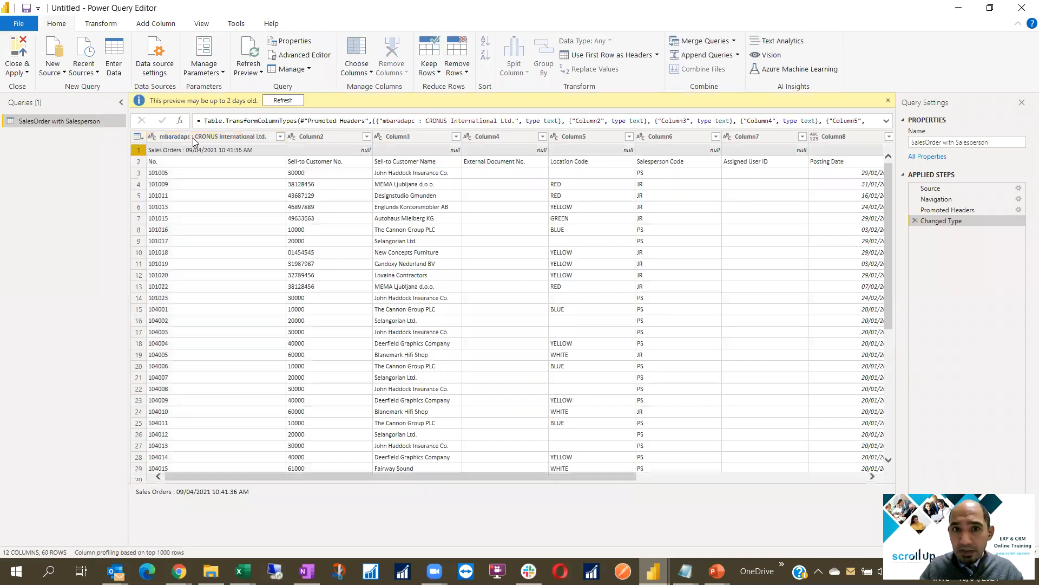
pyautogui.click(458, 67)
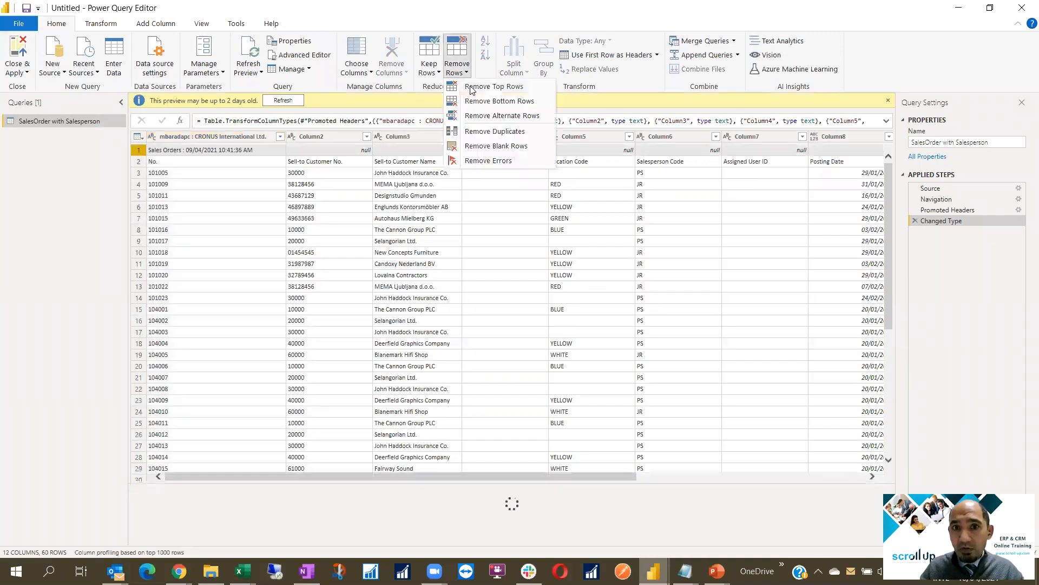
pyautogui.click(396, 158)
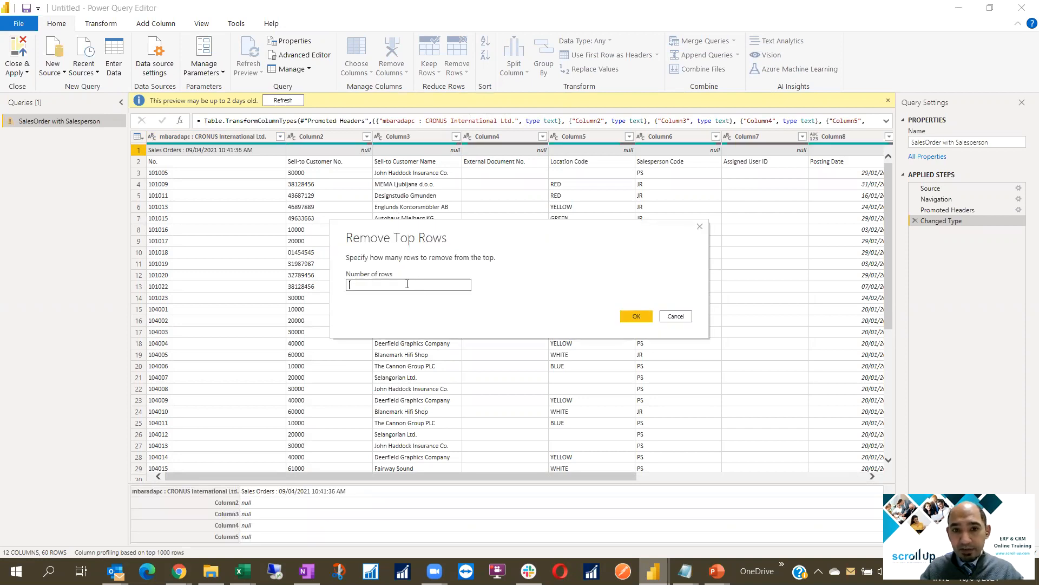
pyautogui.write('1')
pyautogui.click(637, 316)
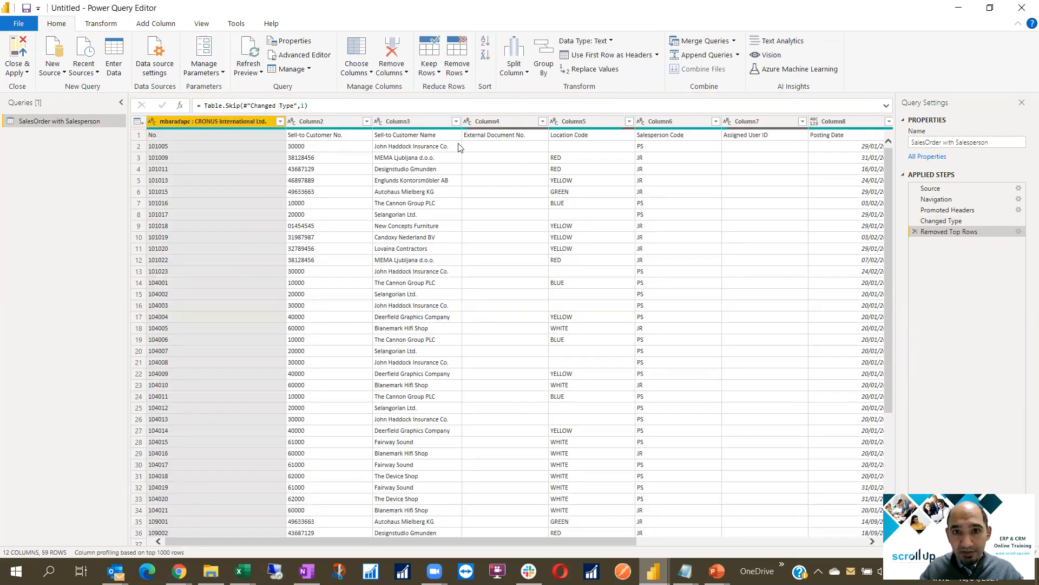
pyautogui.click(602, 59)
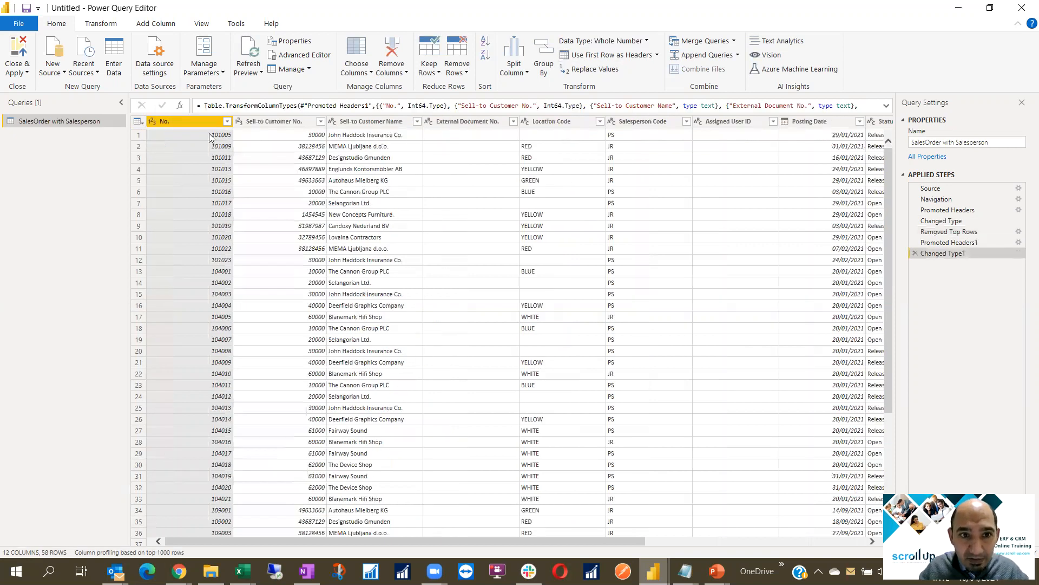
# - Review the sales order query's columns, including Salesperson Code, Posting Date, Amount and Amount Including VAT
pyautogui.keyDown('ctrl'); pyautogui.click(619, 123); pyautogui.keyUp('ctrl')
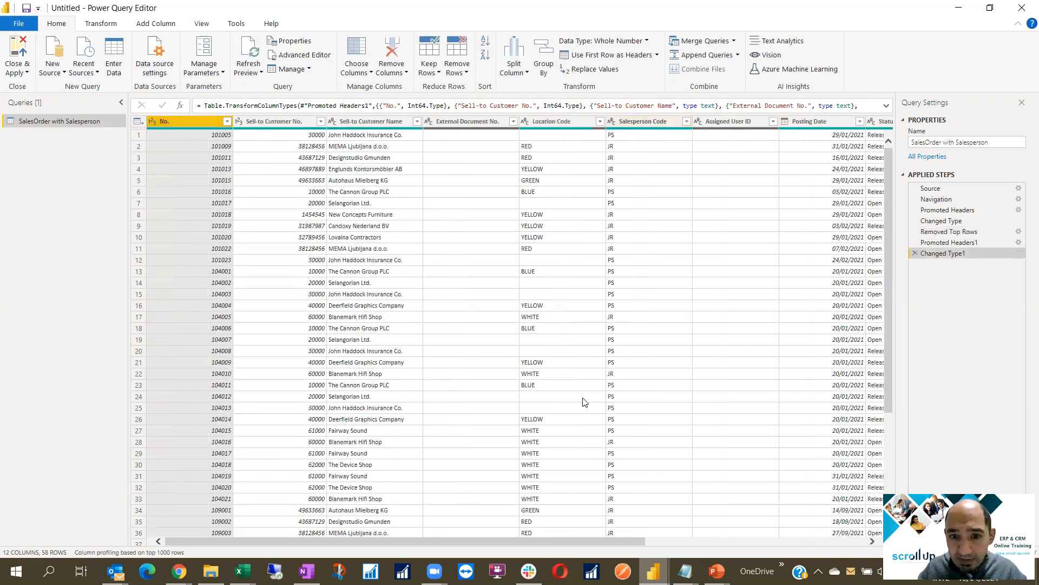
pyautogui.moveTo(500, 540); pyautogui.dragTo(636, 543)
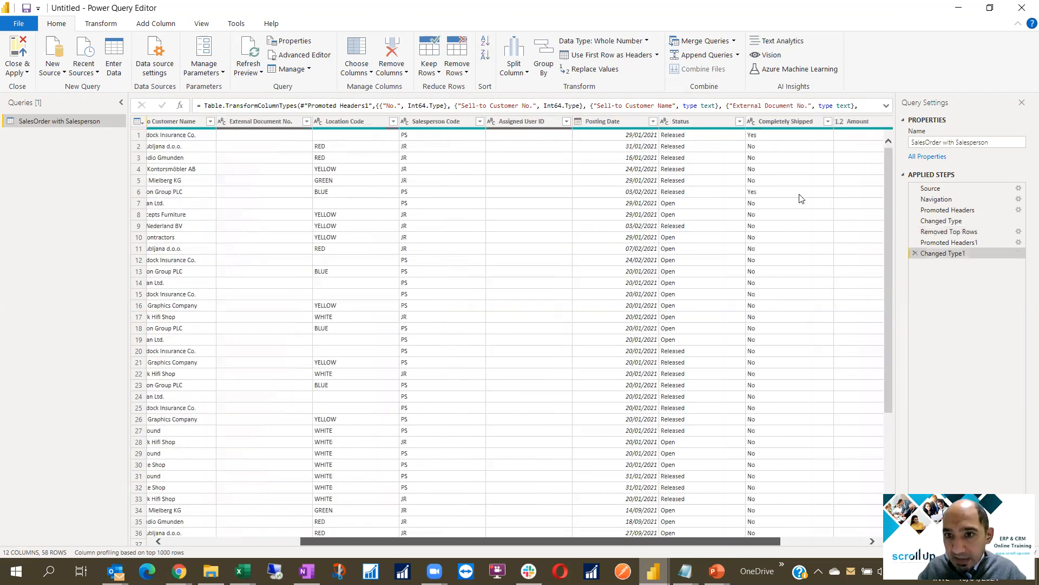
pyautogui.hscroll(3, 719, 116)
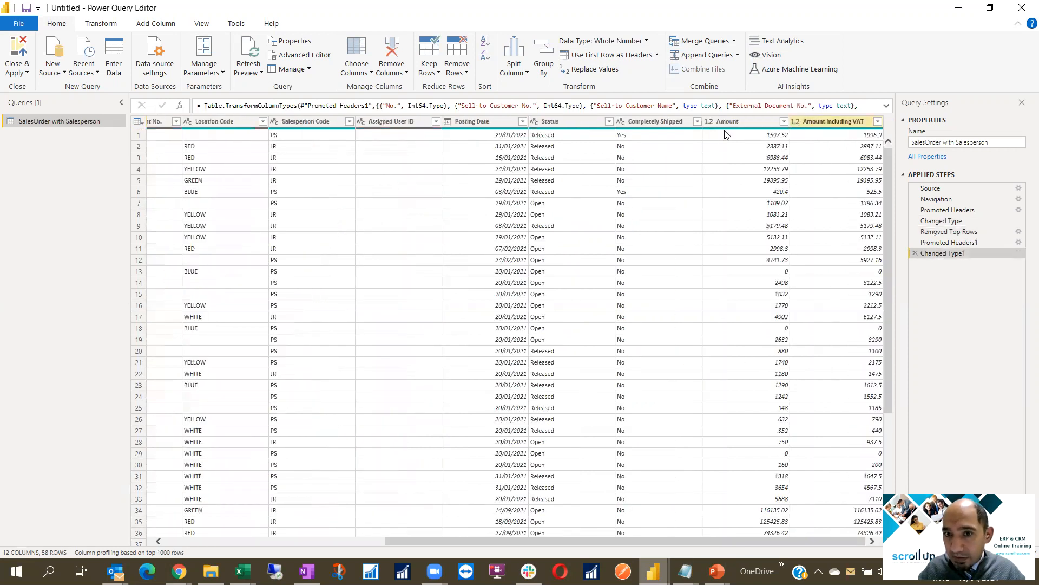
pyautogui.click(479, 121)
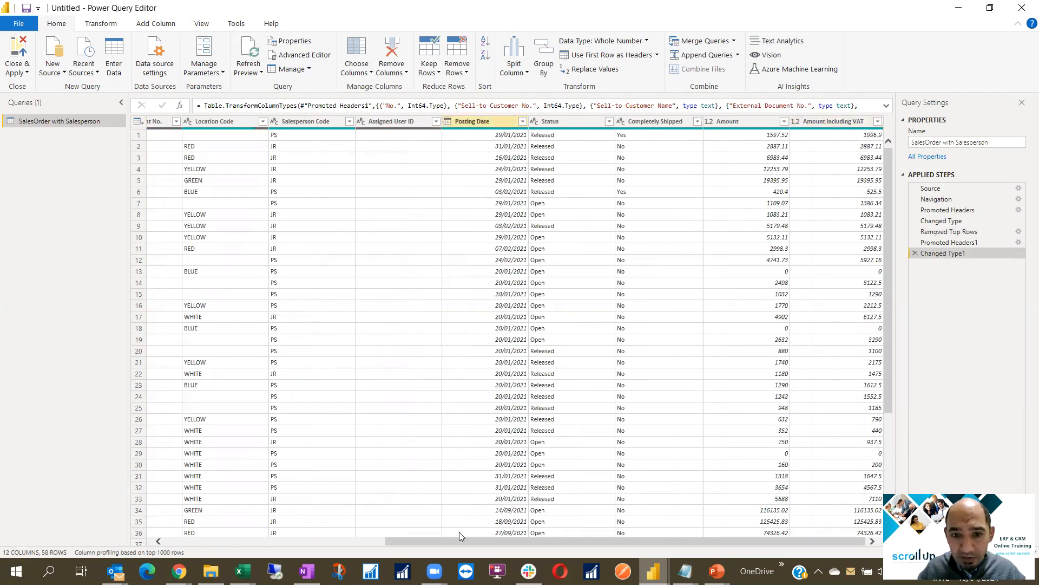
pyautogui.moveTo(459, 541); pyautogui.dragTo(190, 538)
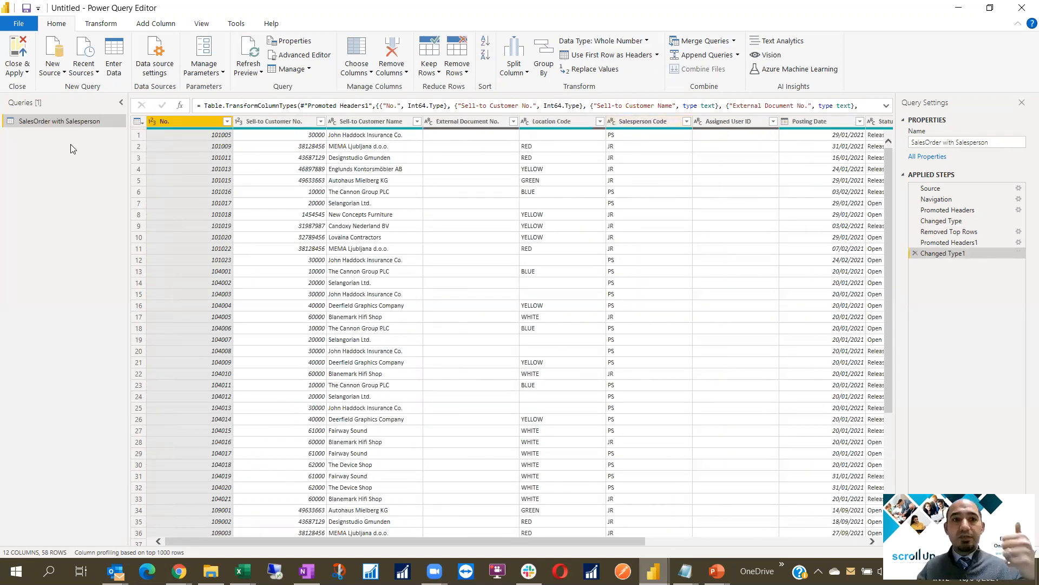
# - Add the SalesPeople and SalesPerson Ranking sheets from the SalespeoplePurchasers.xlsx workbook as new queries
pyautogui.click(55, 73)
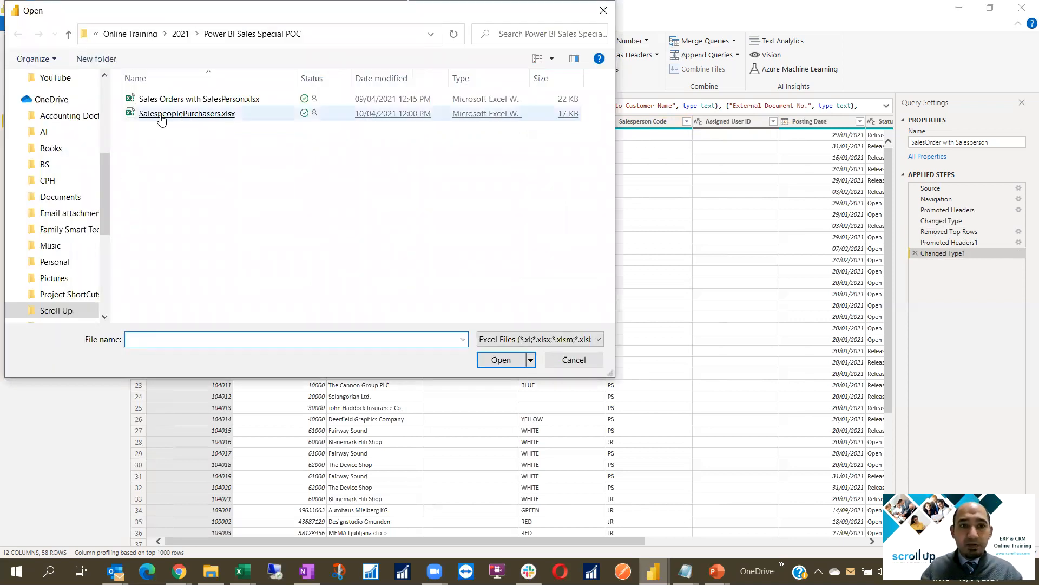
pyautogui.press('Escape')
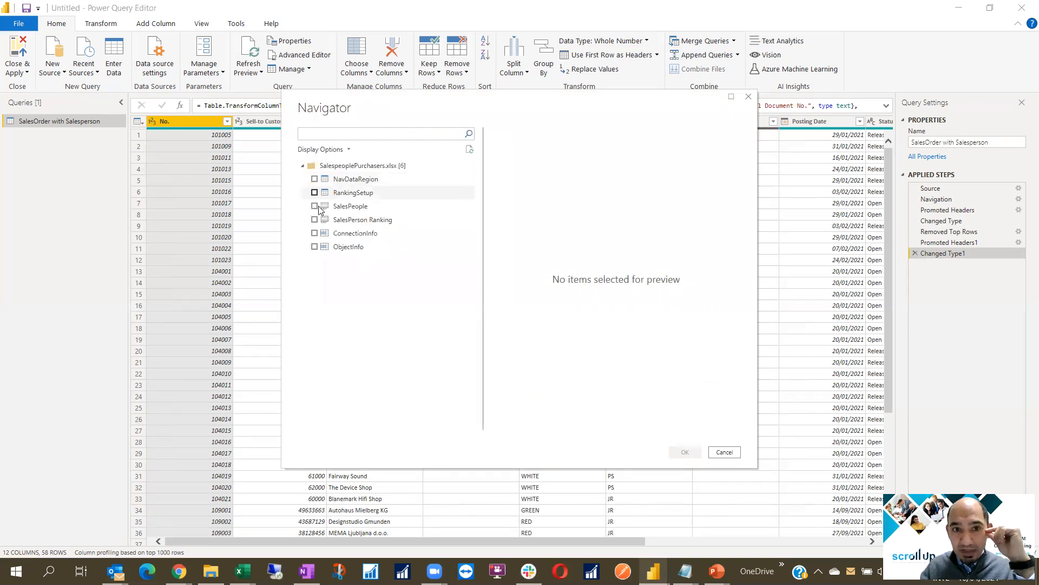
pyautogui.click(353, 208)
pyautogui.click(315, 206)
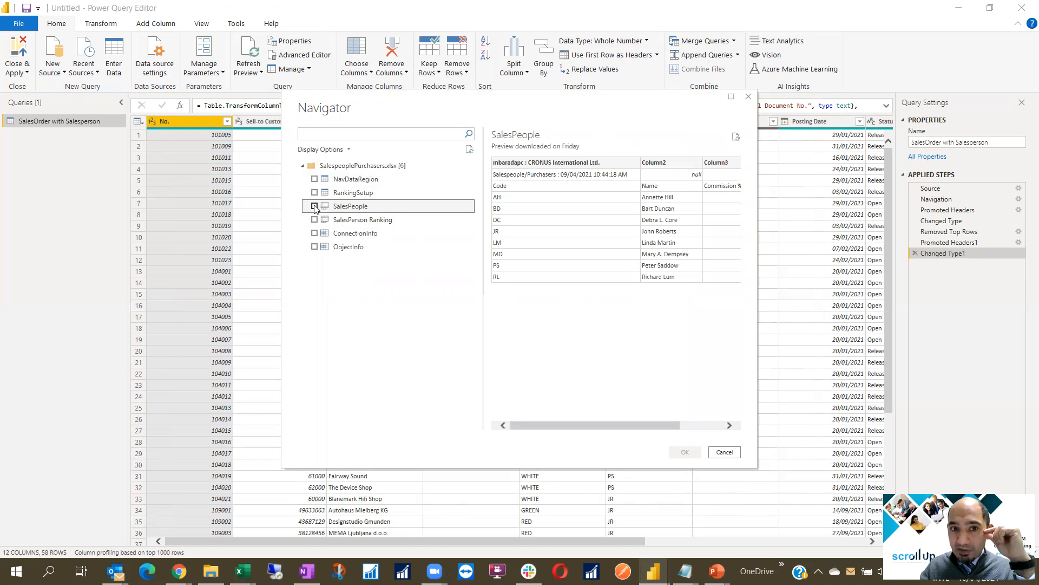
pyautogui.click(358, 222)
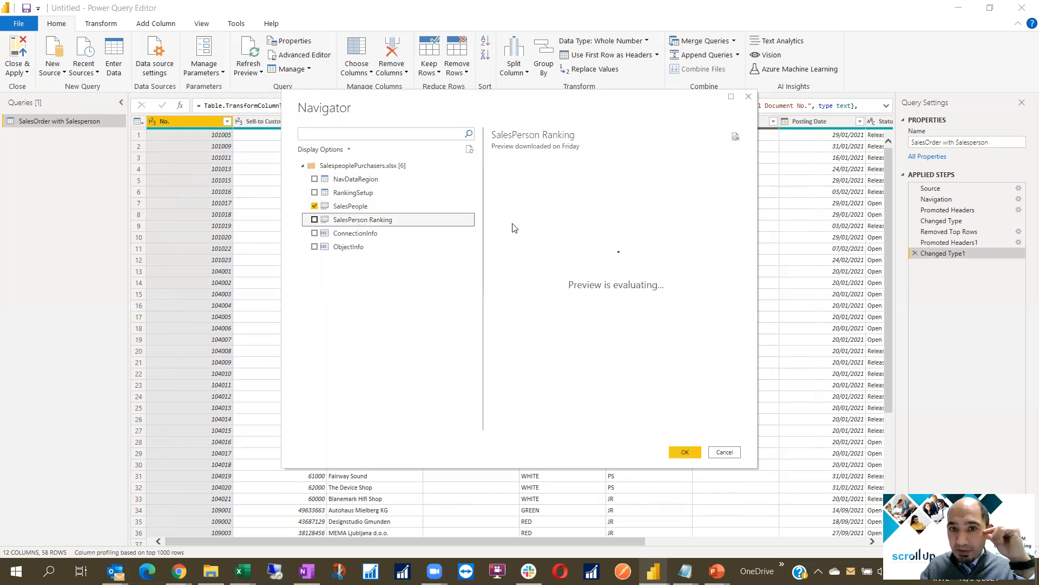
pyautogui.click(314, 220)
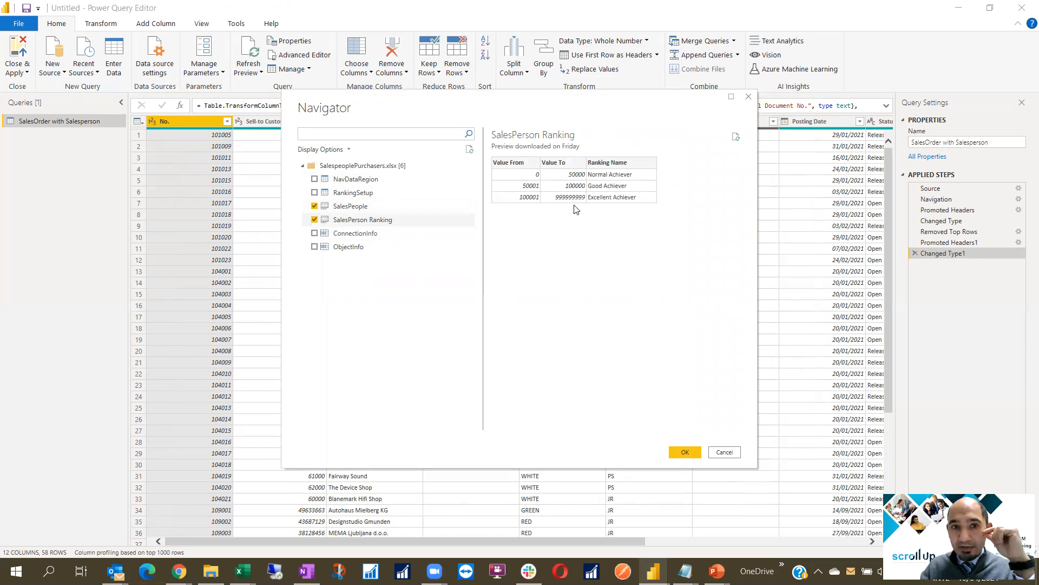
pyautogui.click(685, 452)
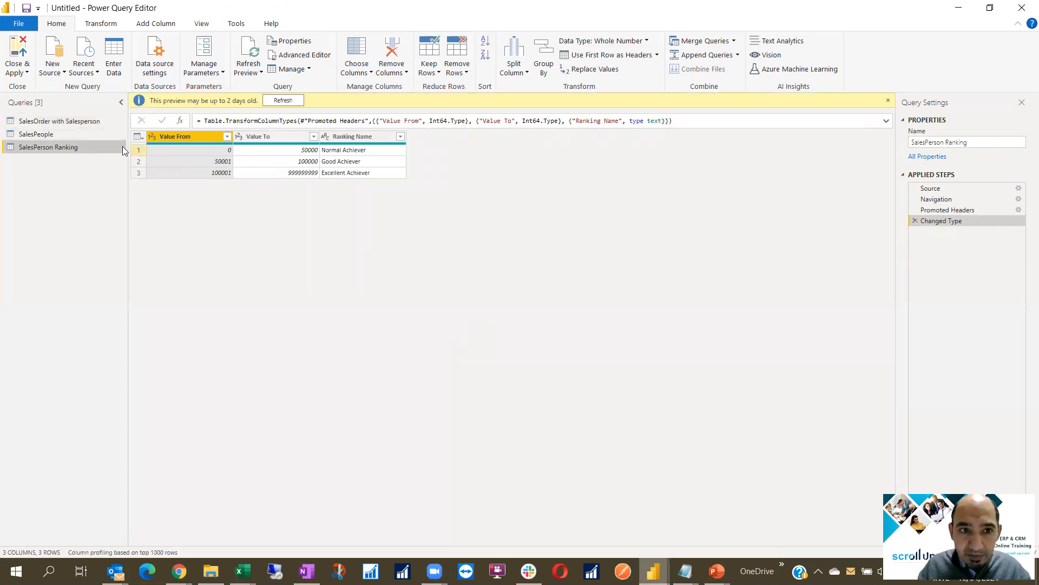
# - Remove the top 1 row from the SalesPeople query and promote the first remaining row to headers
pyautogui.click(48, 134)
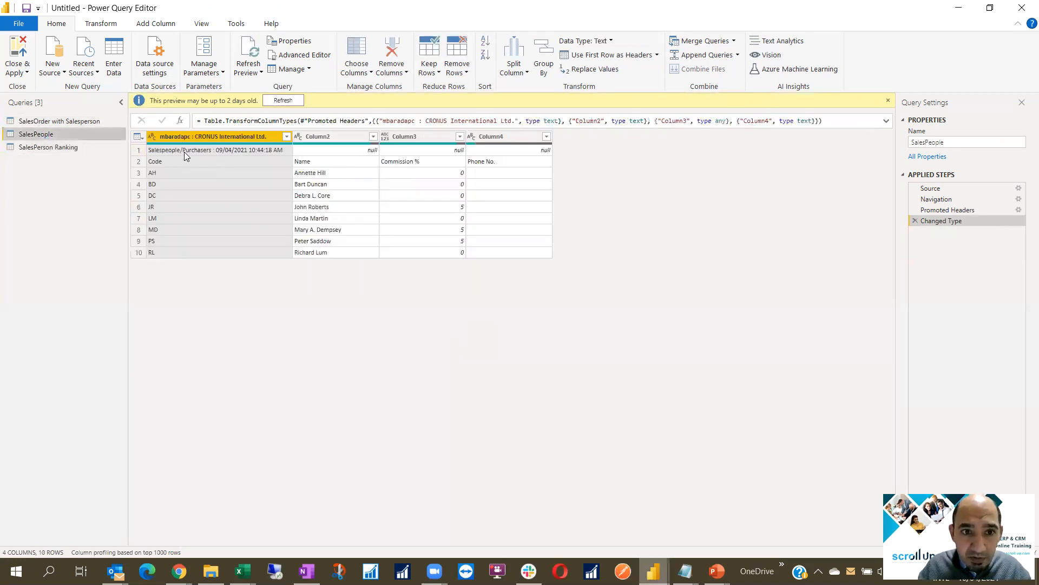
pyautogui.click(184, 152)
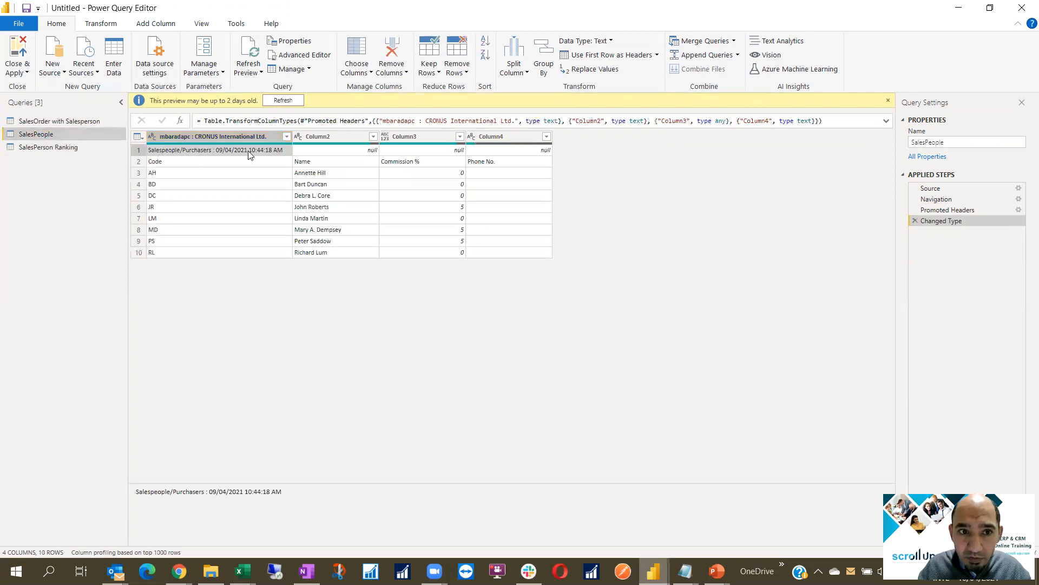
pyautogui.click(456, 69)
pyautogui.click(492, 87)
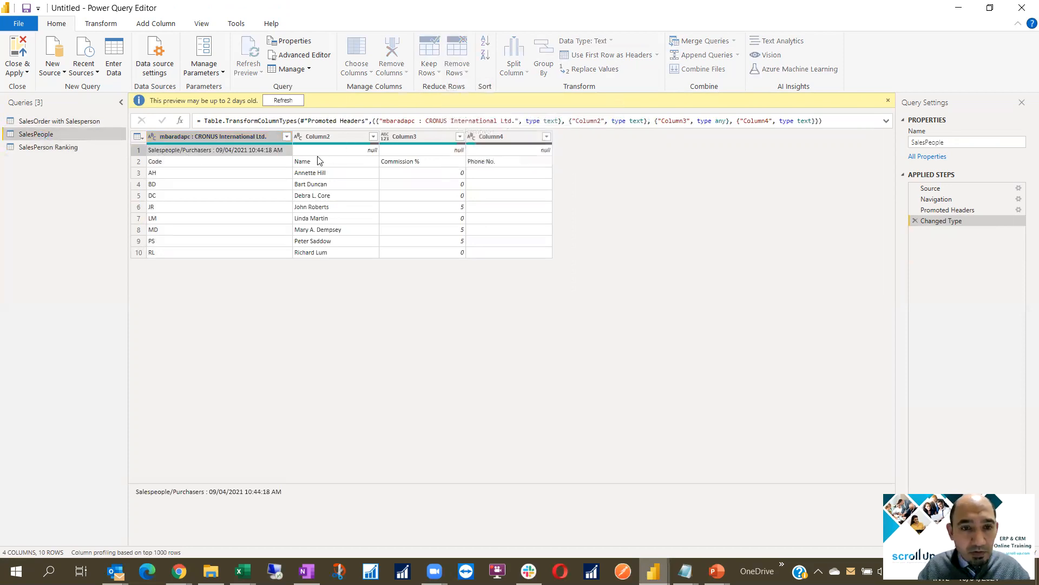
pyautogui.write('1')
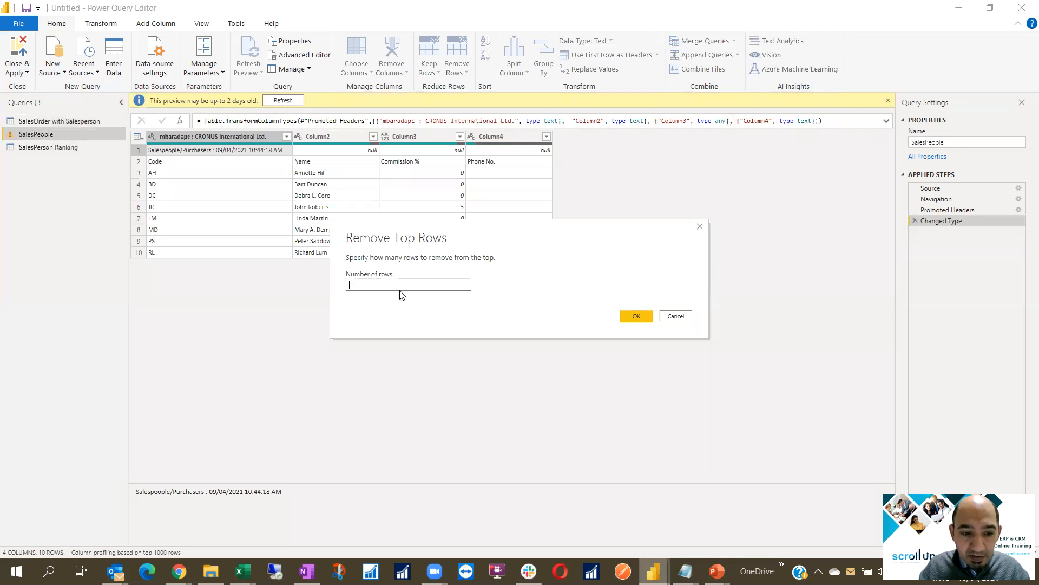
pyautogui.click(638, 316)
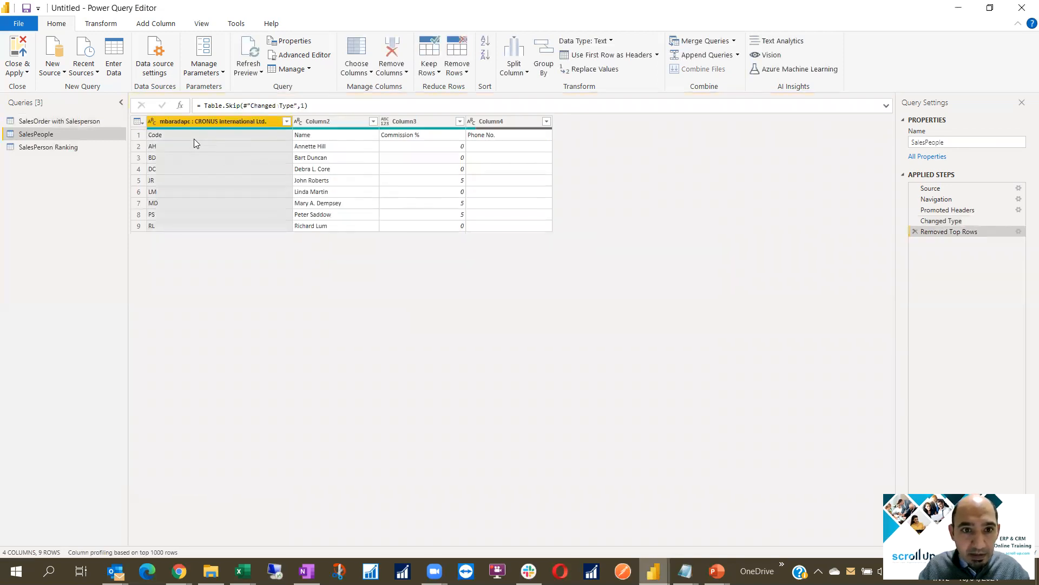
pyautogui.click(607, 55)
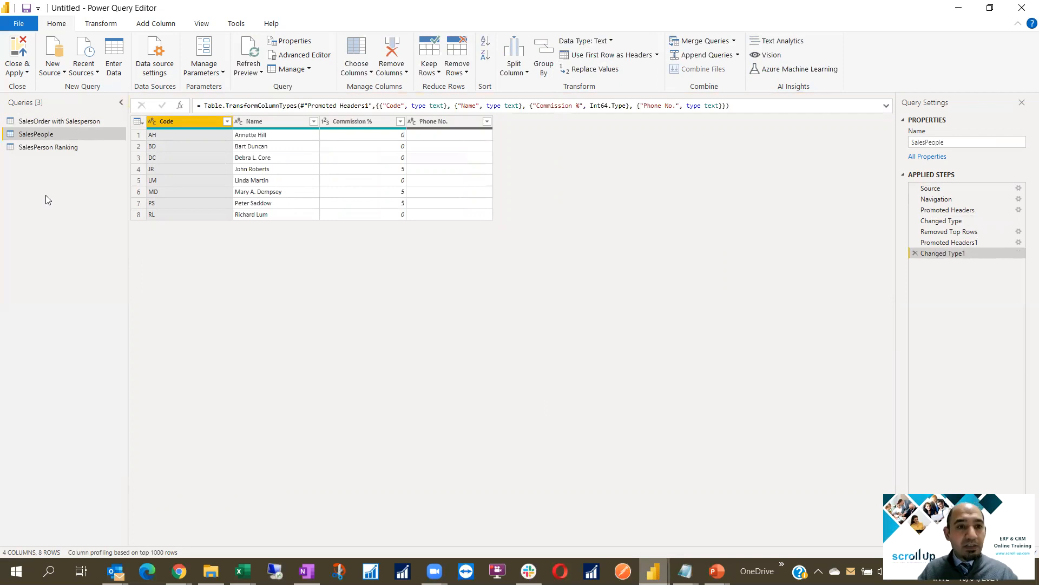
# - Apply the query changes to load the three tables into the report and show the data model's relationship diagram
pyautogui.click(15, 52)
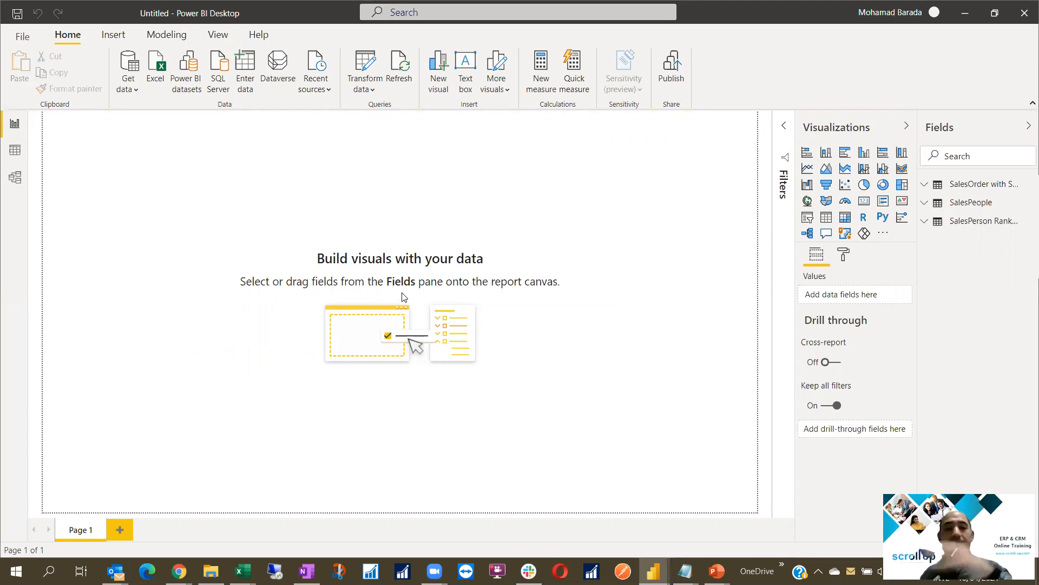
pyautogui.click(16, 178)
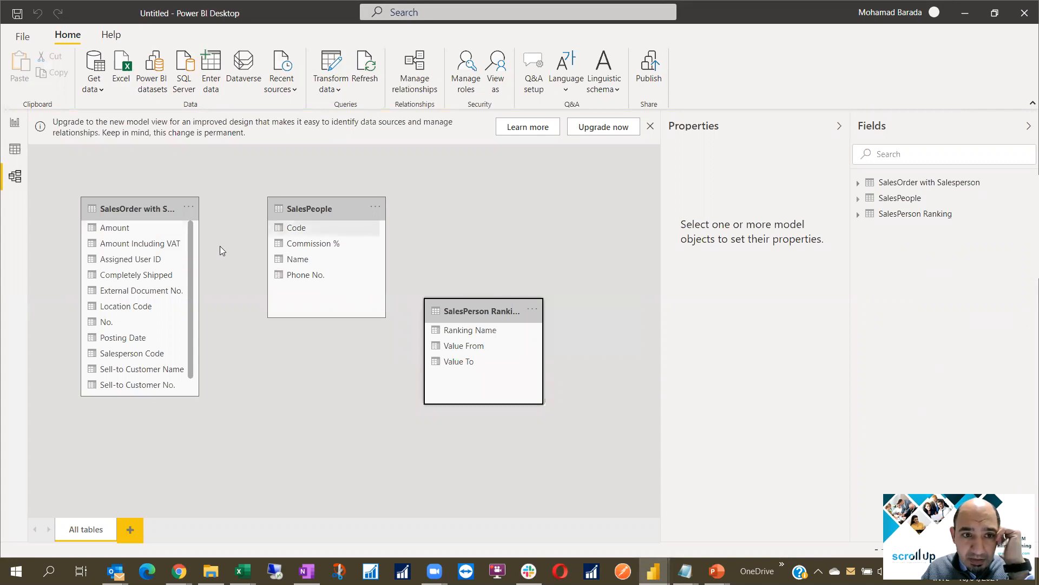
# - Create a relationship from Salesperson Code in the SalesOrder with Salesperson table to Code in the SalesPeople table
pyautogui.click(192, 248)
pyautogui.scroll(-1, 128, 297)
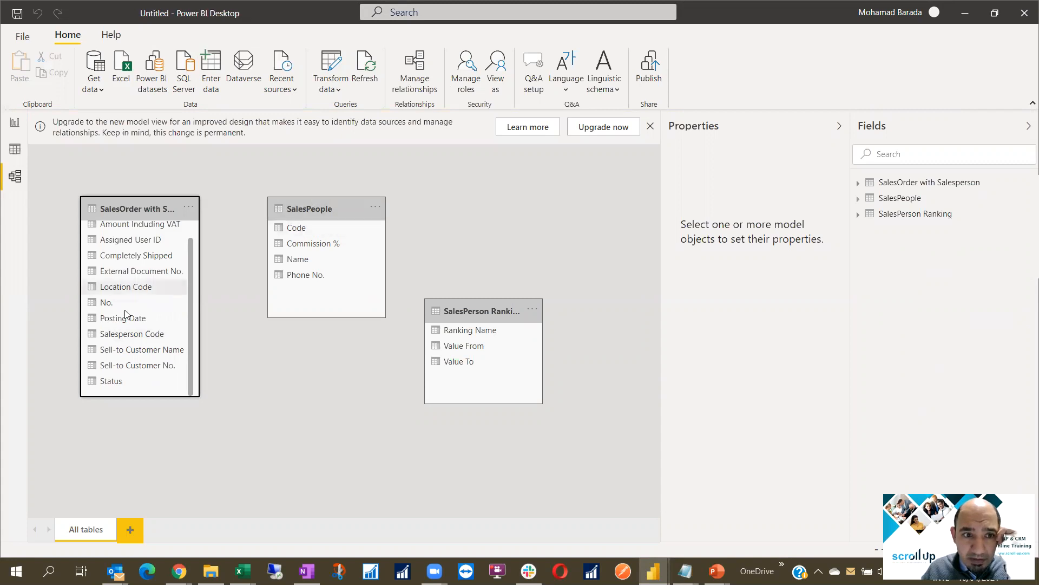
pyautogui.moveTo(123, 333); pyautogui.dragTo(287, 228)
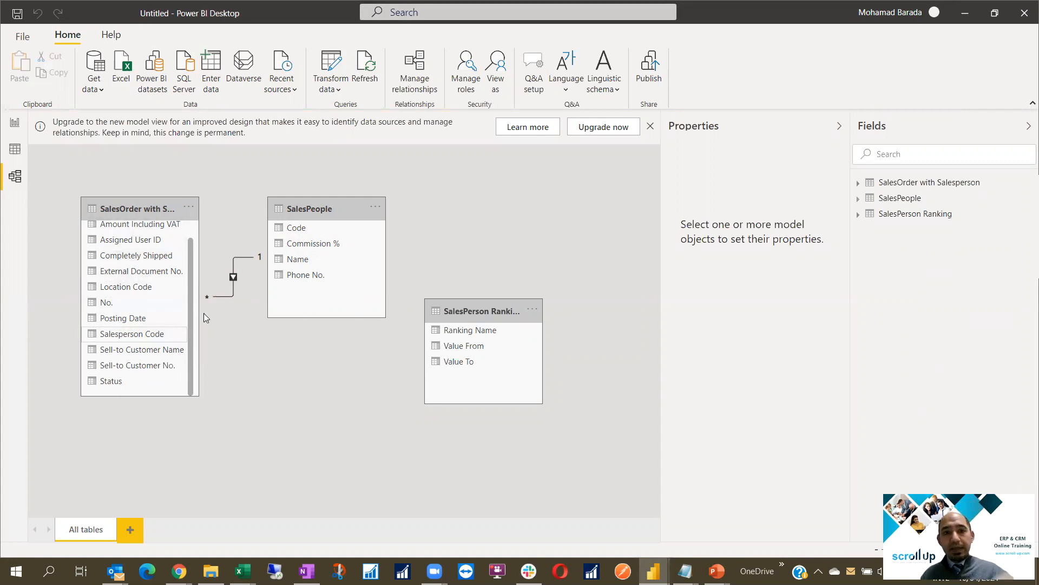
# - In the data view, add a new measure to the SalesOrder with Salesperson table and name it Total Sales
pyautogui.click(15, 151)
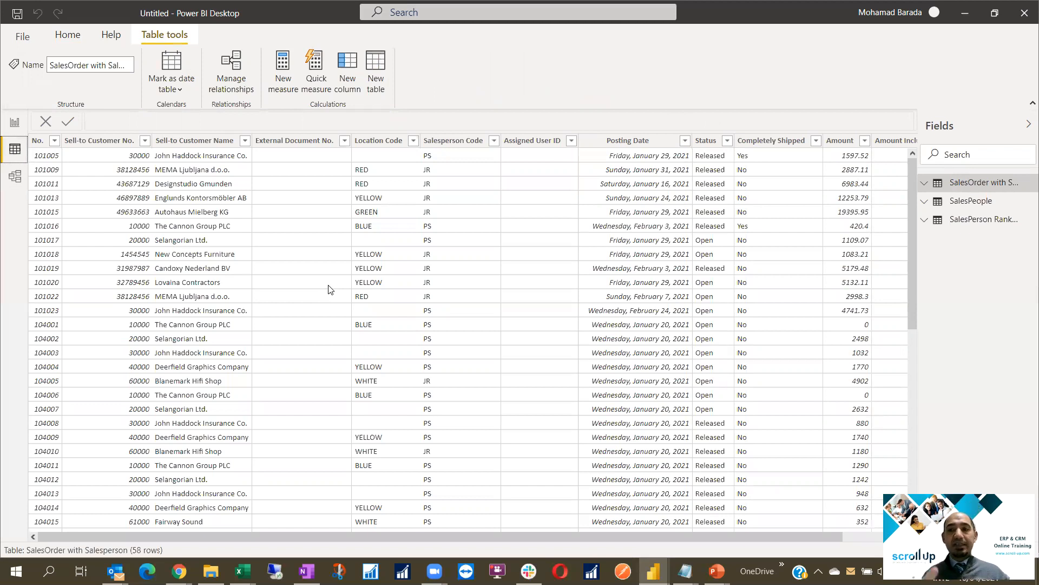
pyautogui.click(924, 184)
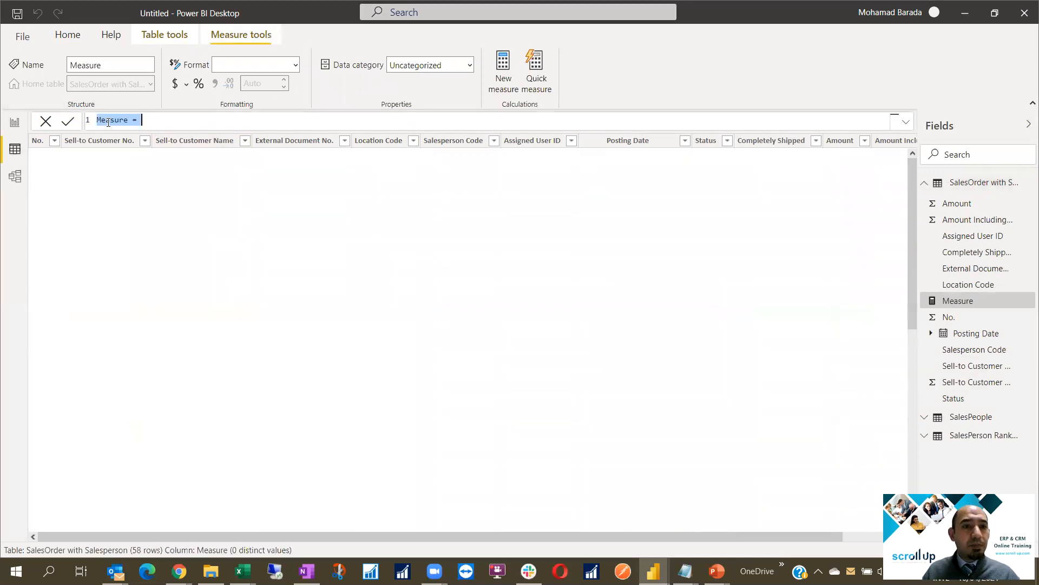
pyautogui.moveTo(129, 120); pyautogui.dragTo(85, 122)
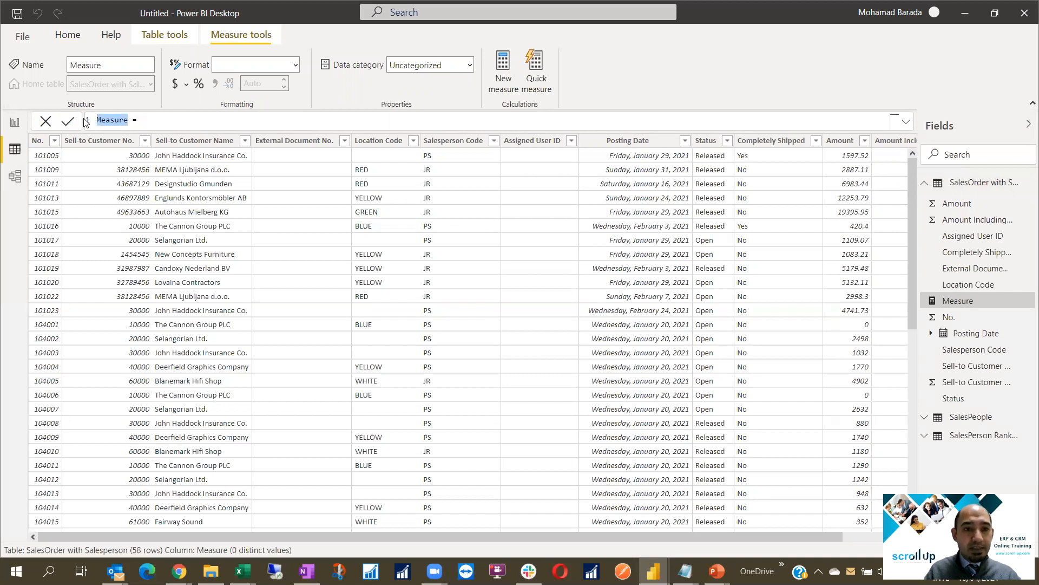
pyautogui.write('T')
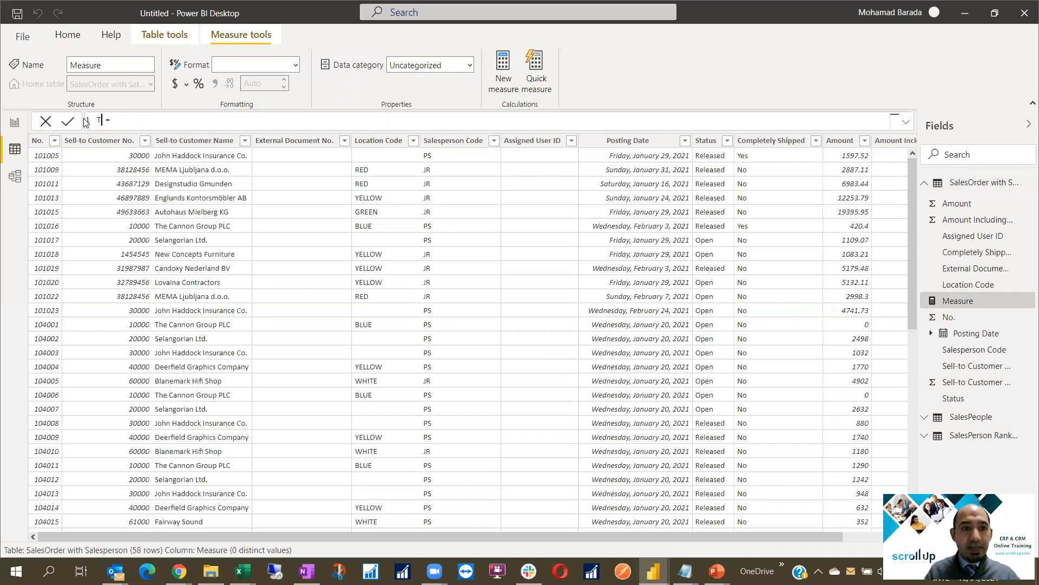
pyautogui.write('otal S')
pyautogui.write('ales')
pyautogui.press('End')
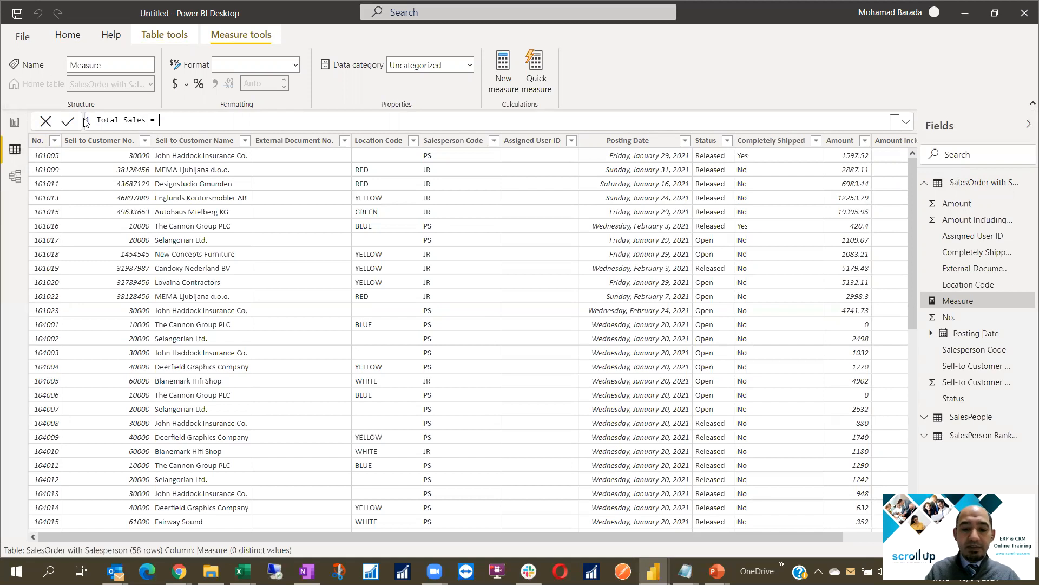
# - Define the Total Sales measure as the SUM of 'SalesOrder with Salesperson'[Amount Including VAT] and commit it
pyautogui.write('SUM(')
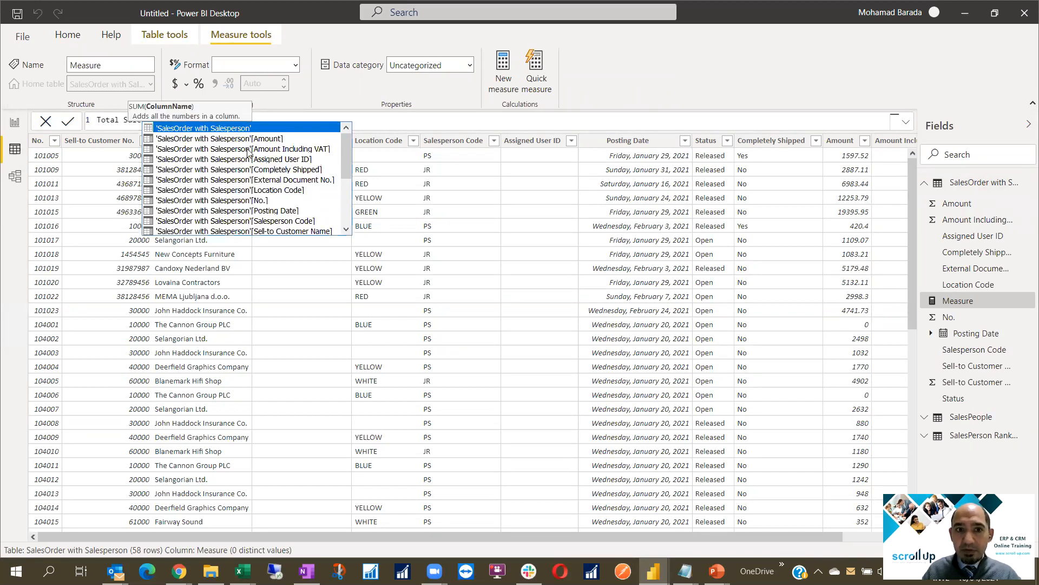
pyautogui.click(247, 149)
pyautogui.write(')')
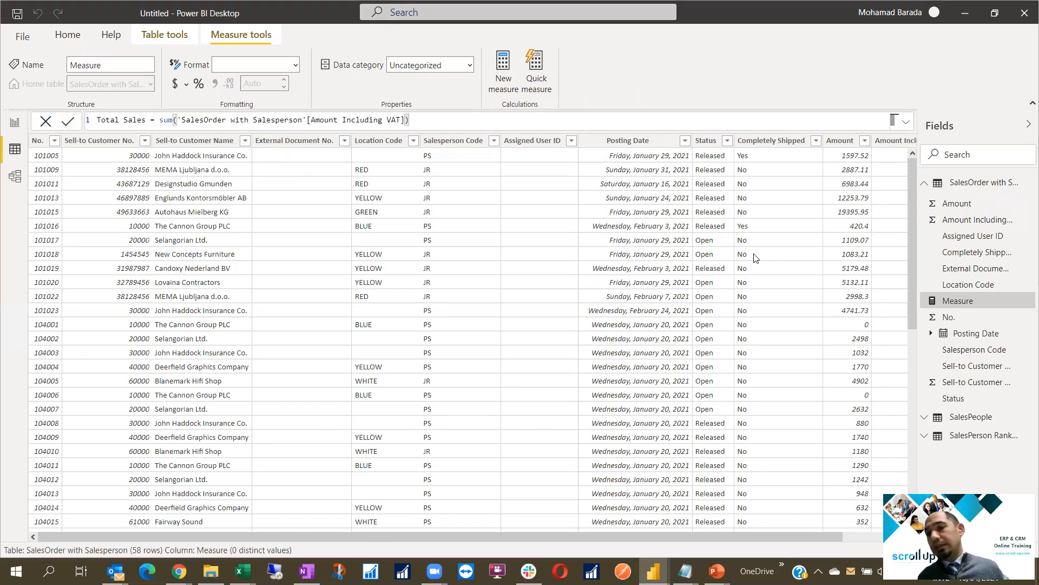
pyautogui.press('Return')
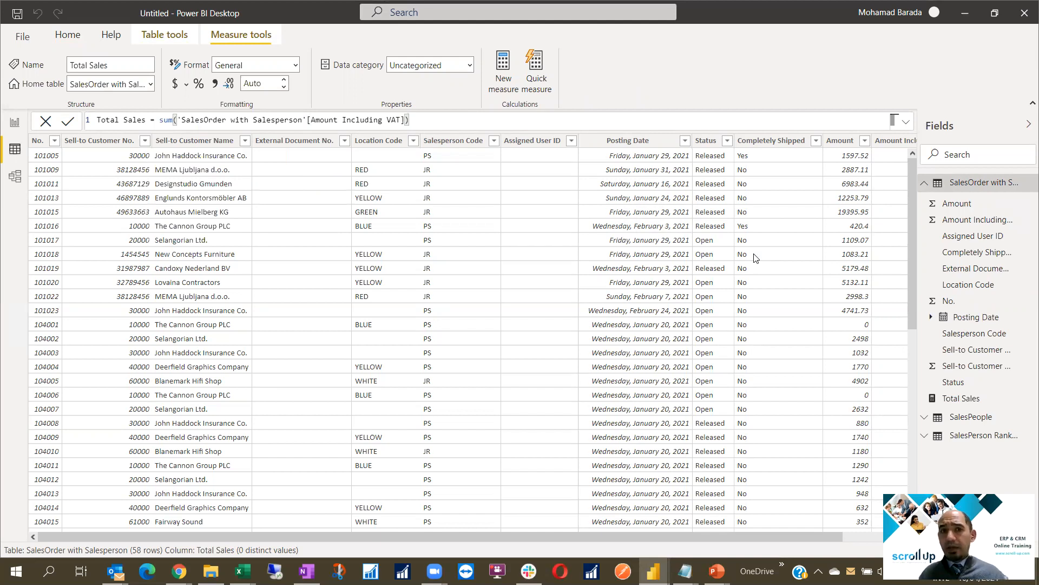
pyautogui.click(924, 183)
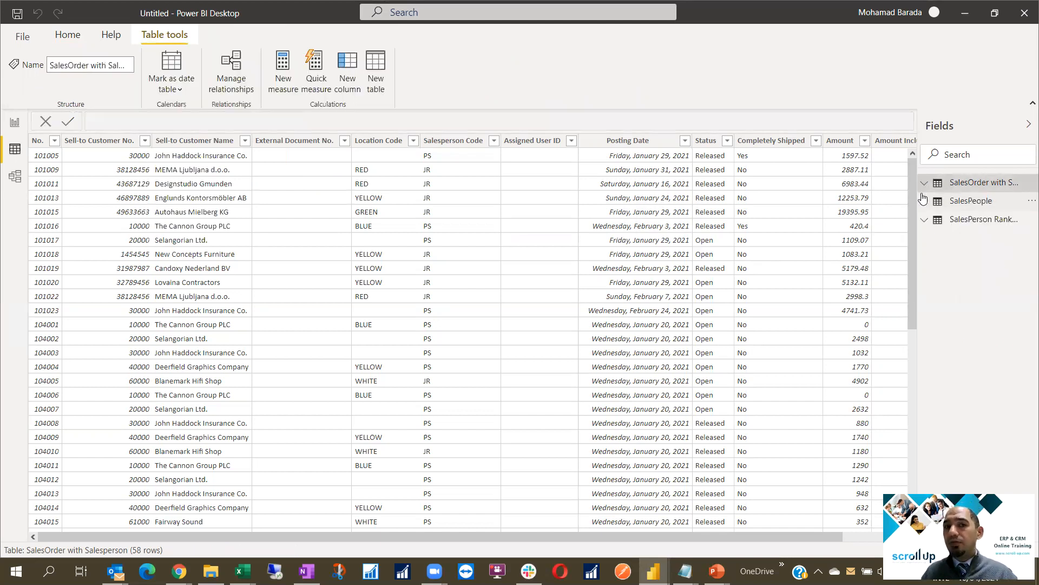
# - Add a new calculated table and name it Sales Summary in its formula
pyautogui.click(375, 70)
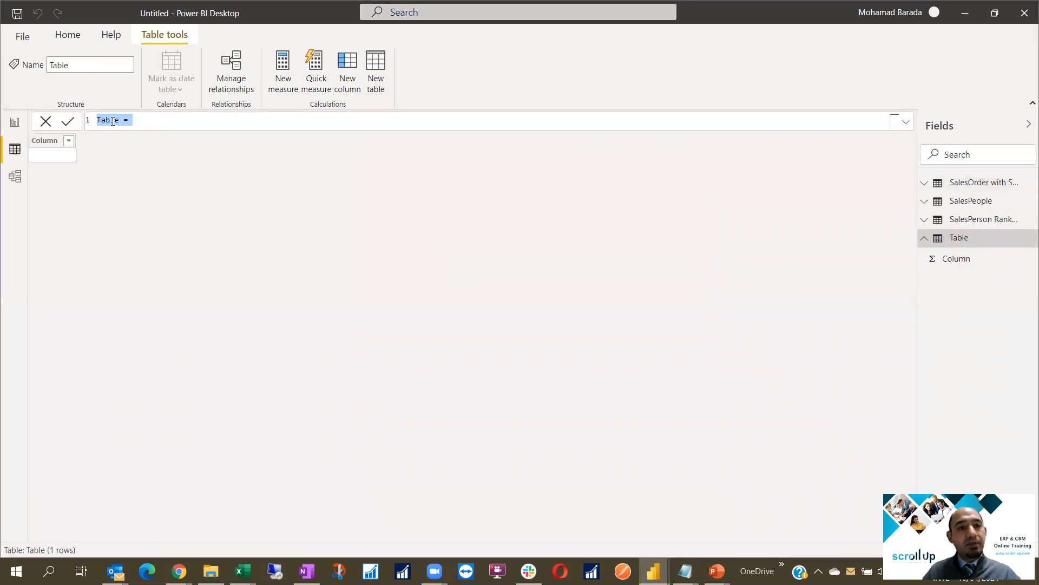
pyautogui.click(111, 120)
pyautogui.doubleClick(94, 122)
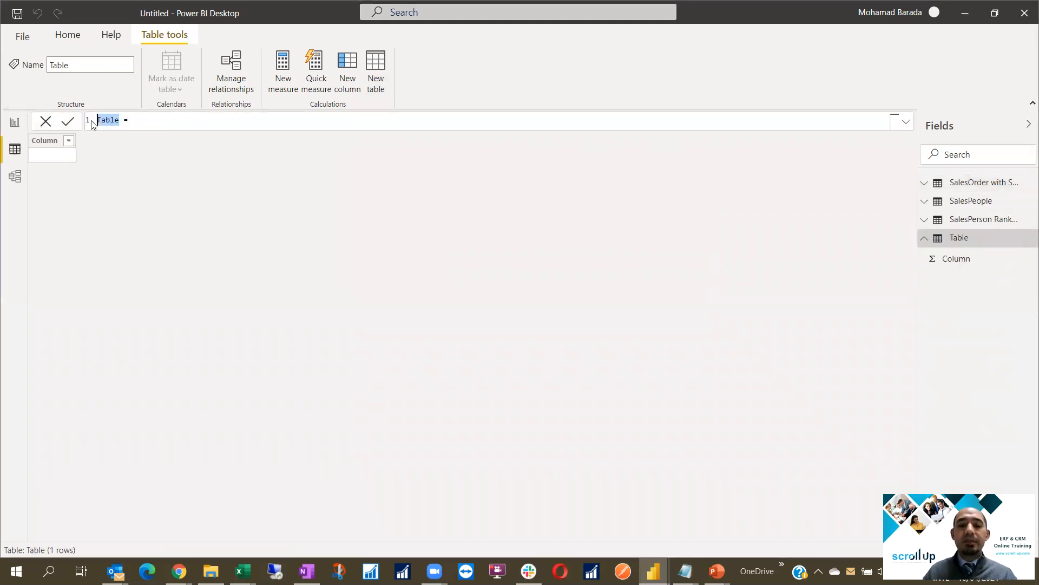
pyautogui.write('Sales ')
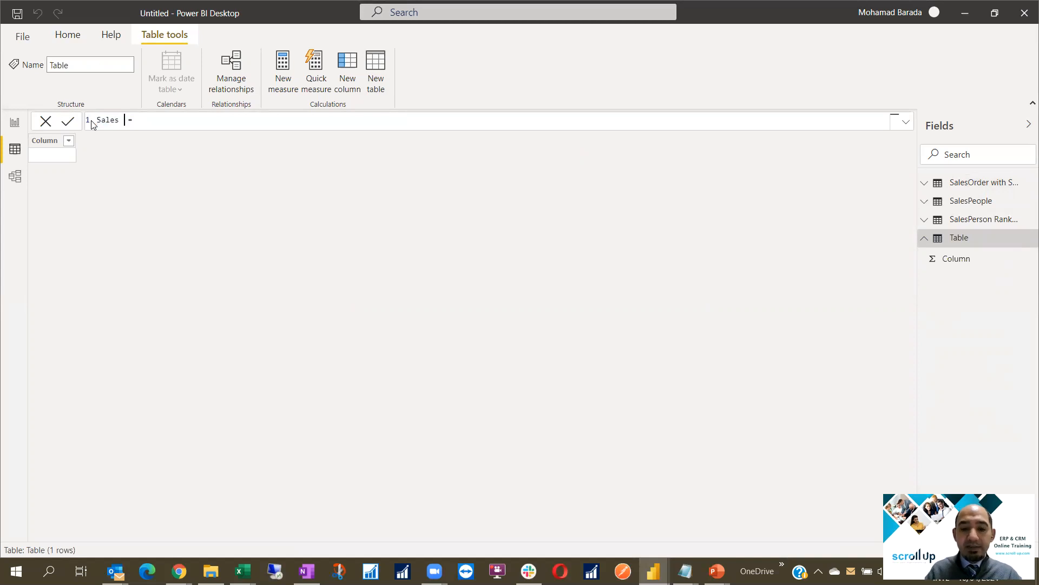
pyautogui.write('Summary')
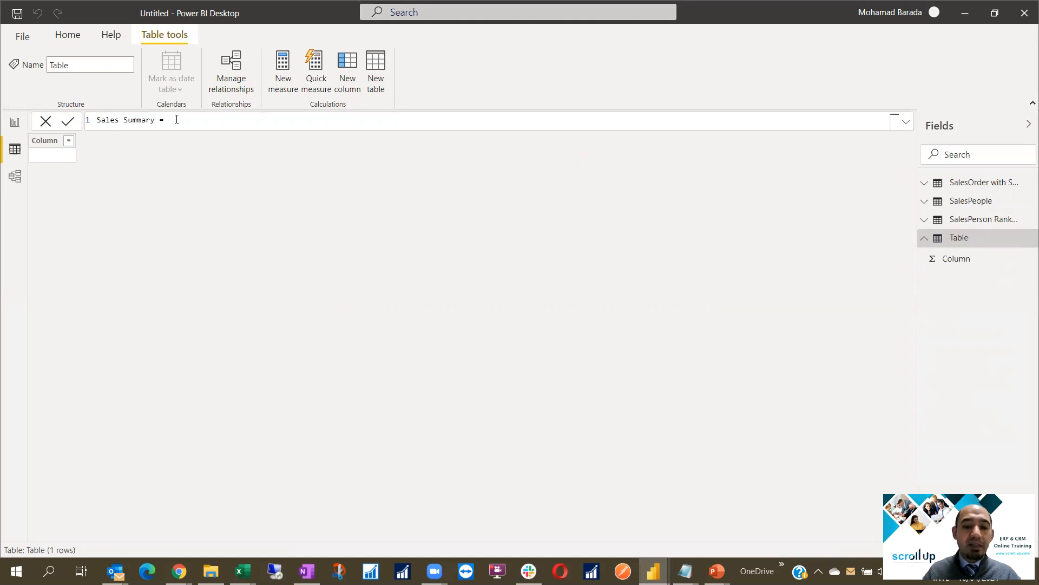
# - Begin the Sales Summary formula with SUMMARIZE, using 'SalesOrder with Salesperson' as the source table
pyautogui.write('summ')
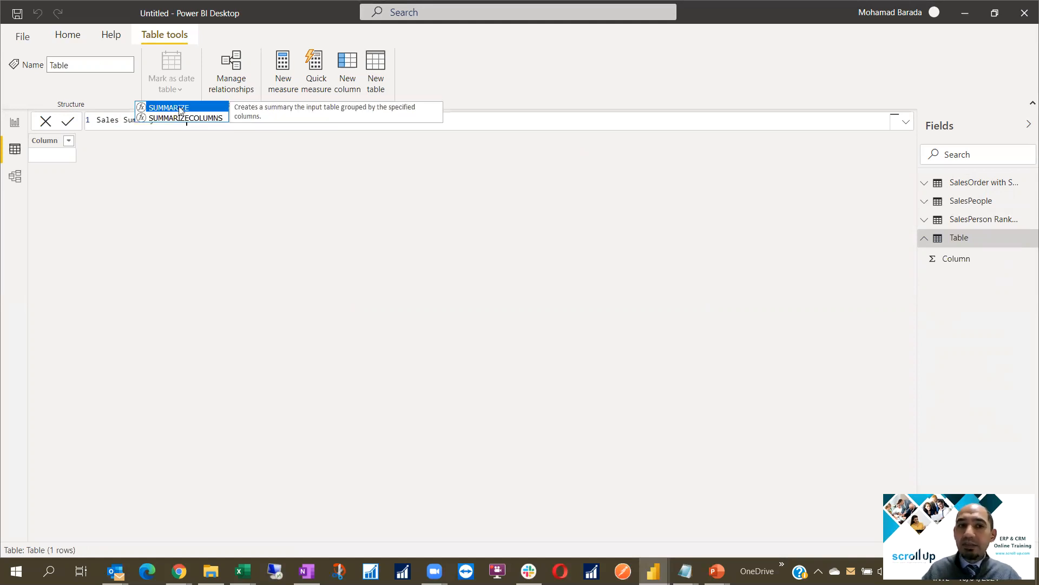
pyautogui.press('Tab')
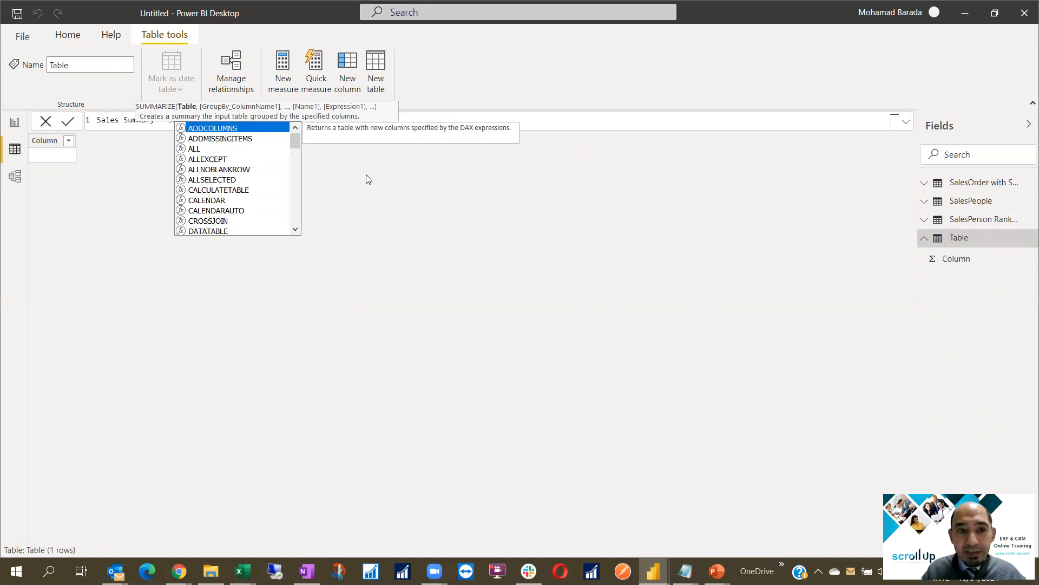
pyautogui.click(248, 121)
pyautogui.press('BackSpace')
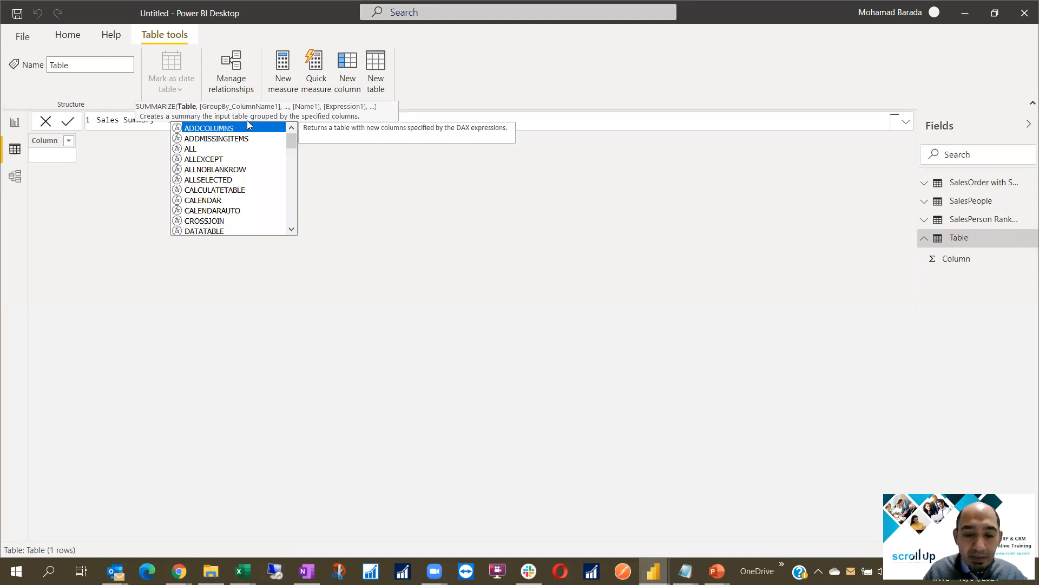
pyautogui.write("'")
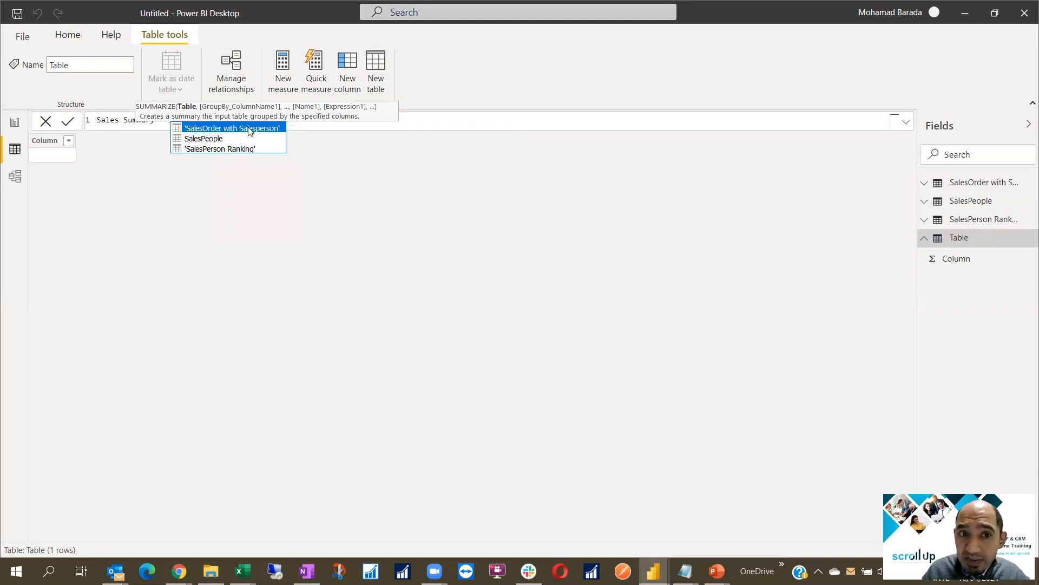
pyautogui.click(250, 130)
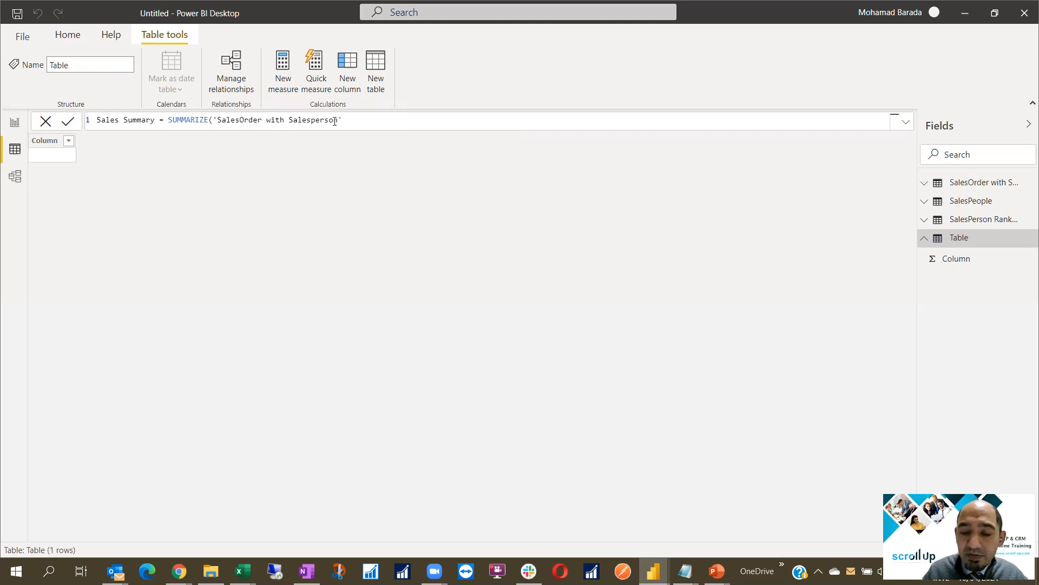
# - Group the summary by 'SalesOrder with Salesperson'[Salesperson Code] and by [Posting Date].[MonthNo] from the same table
pyautogui.write(',')
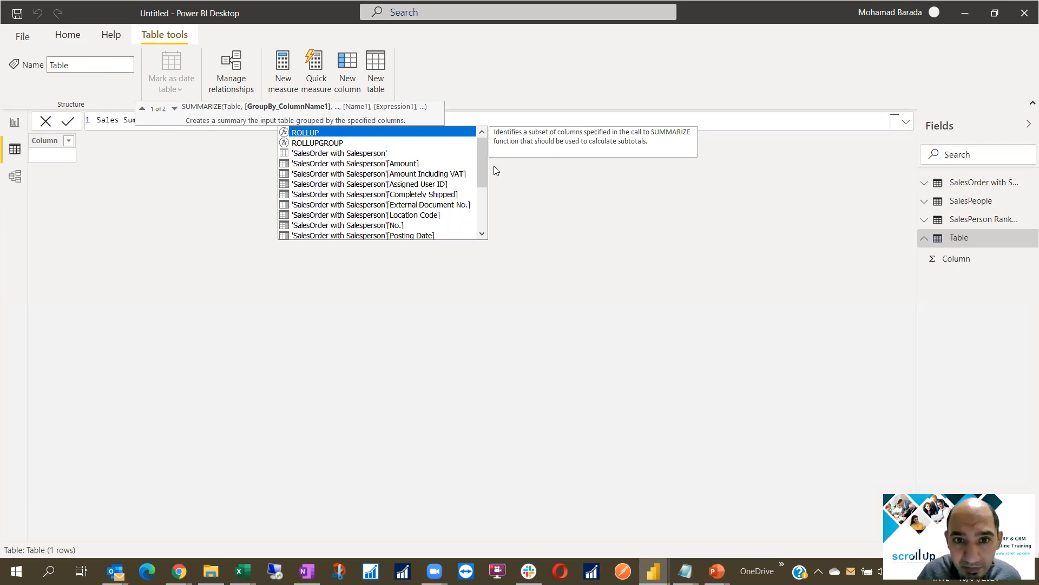
pyautogui.scroll(-2, 413, 187)
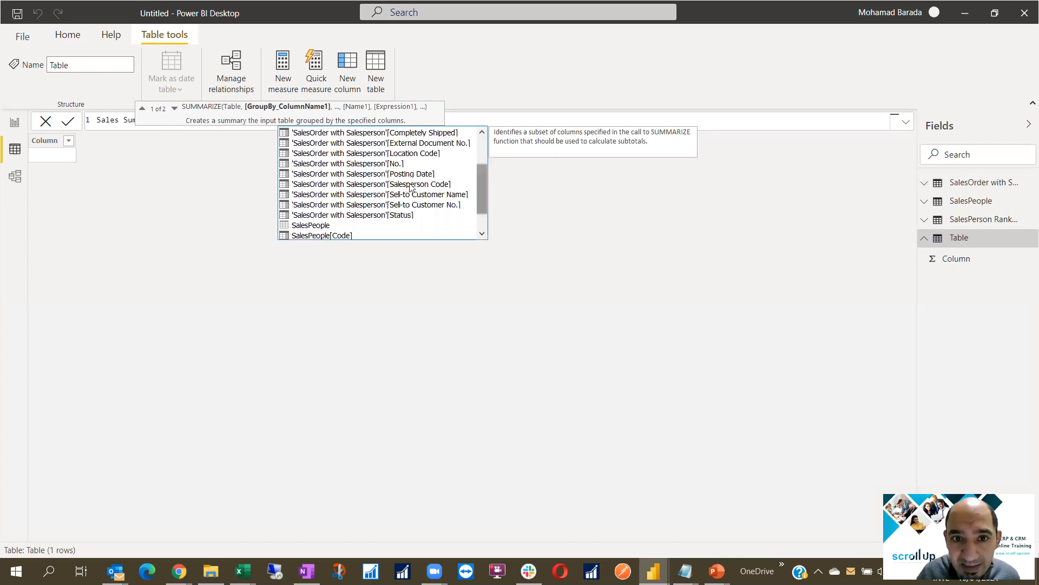
pyautogui.doubleClick(412, 186)
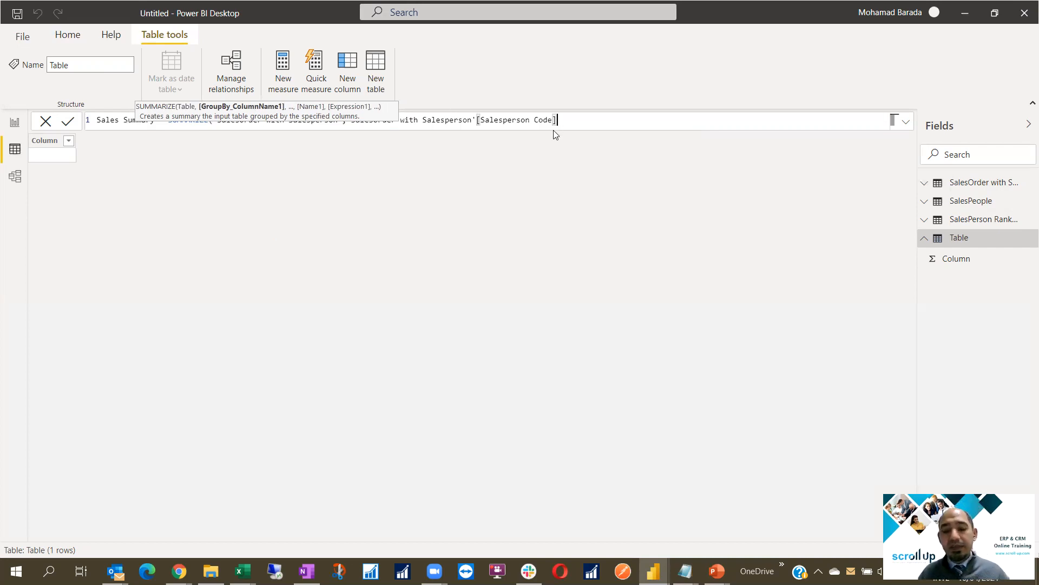
pyautogui.write(',')
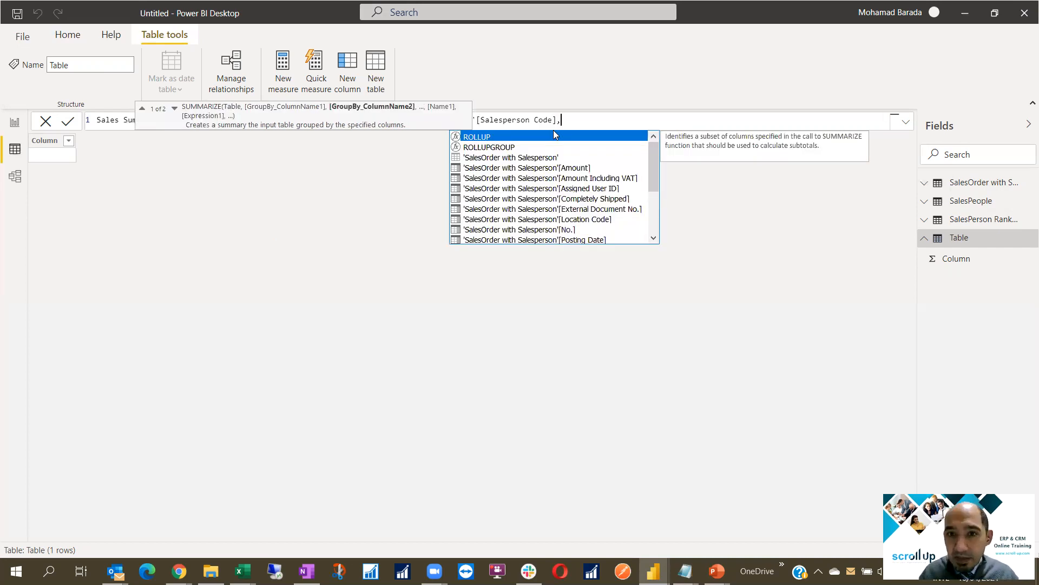
pyautogui.write("'")
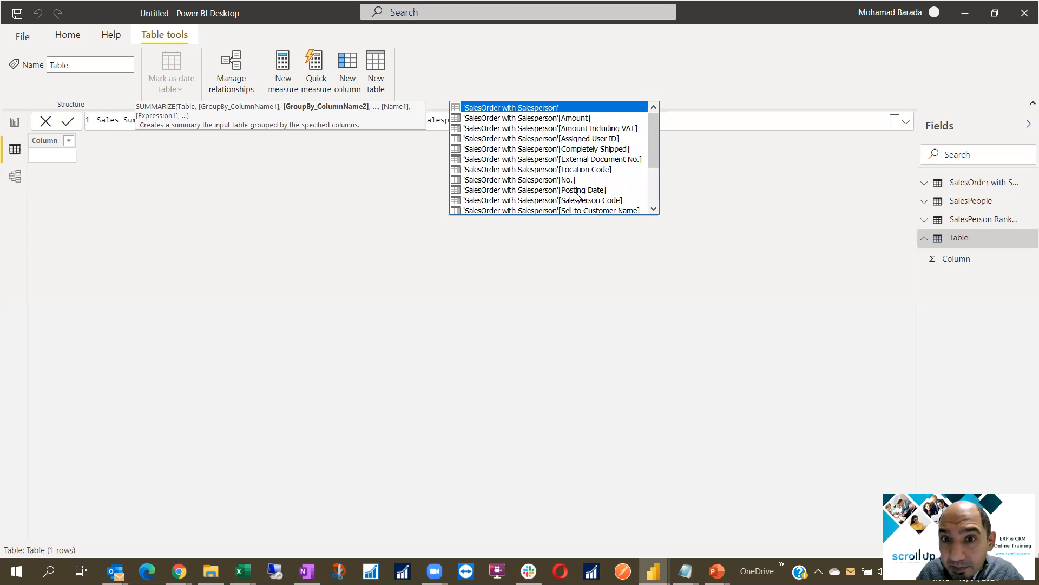
pyautogui.click(576, 191)
pyautogui.press('Tab')
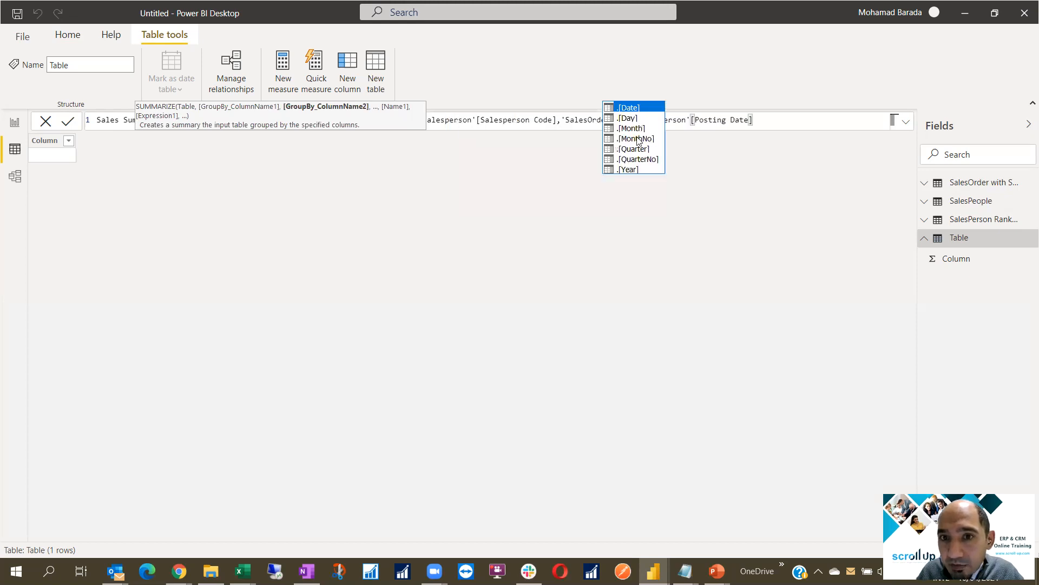
pyautogui.click(636, 139)
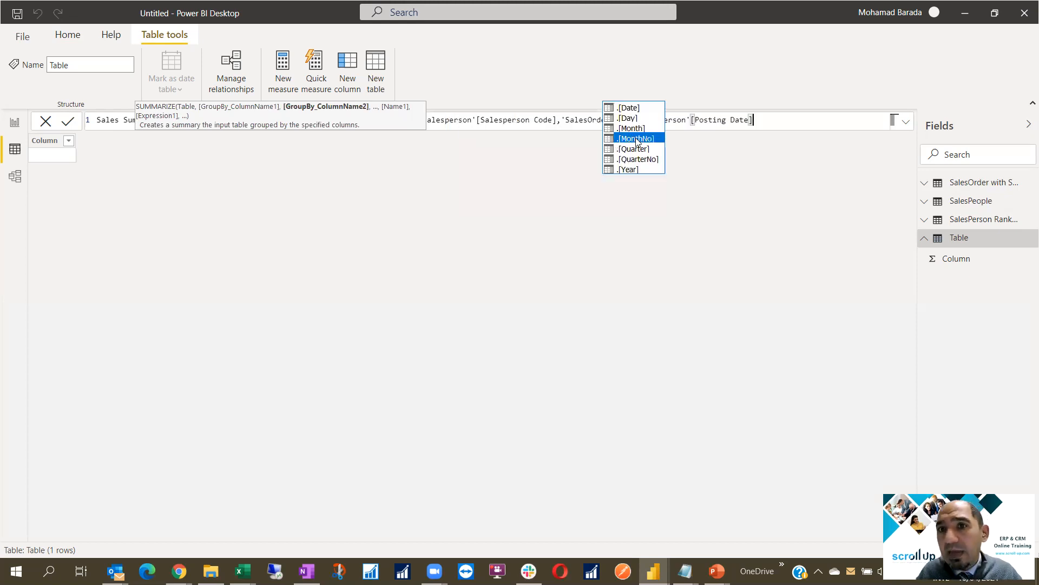
pyautogui.press('Tab')
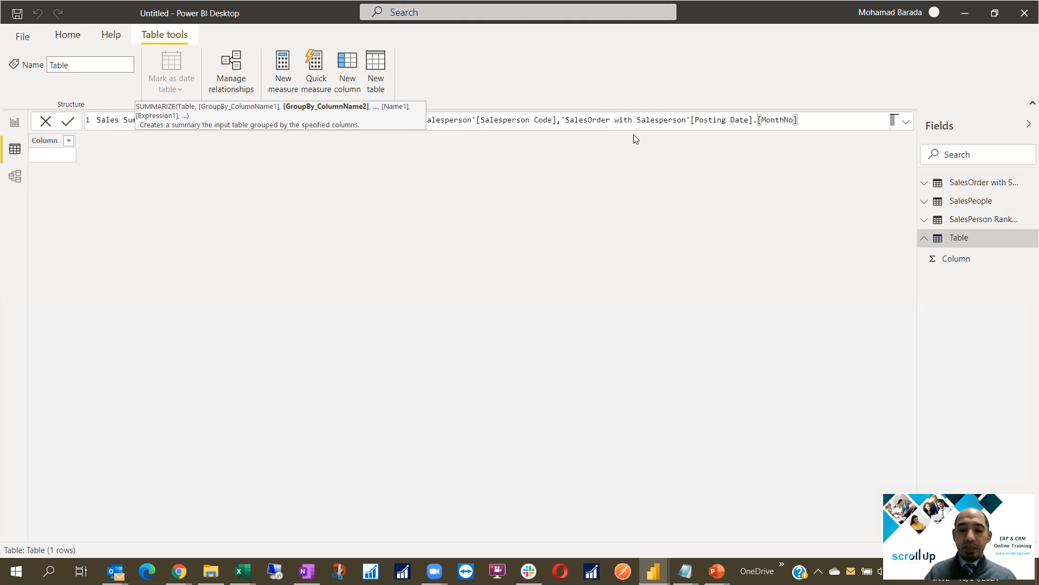
# - Add a "Total Sales" column based on the [Total Sales] measure, close the SUMMARIZE formula and commit the table
pyautogui.write(',')
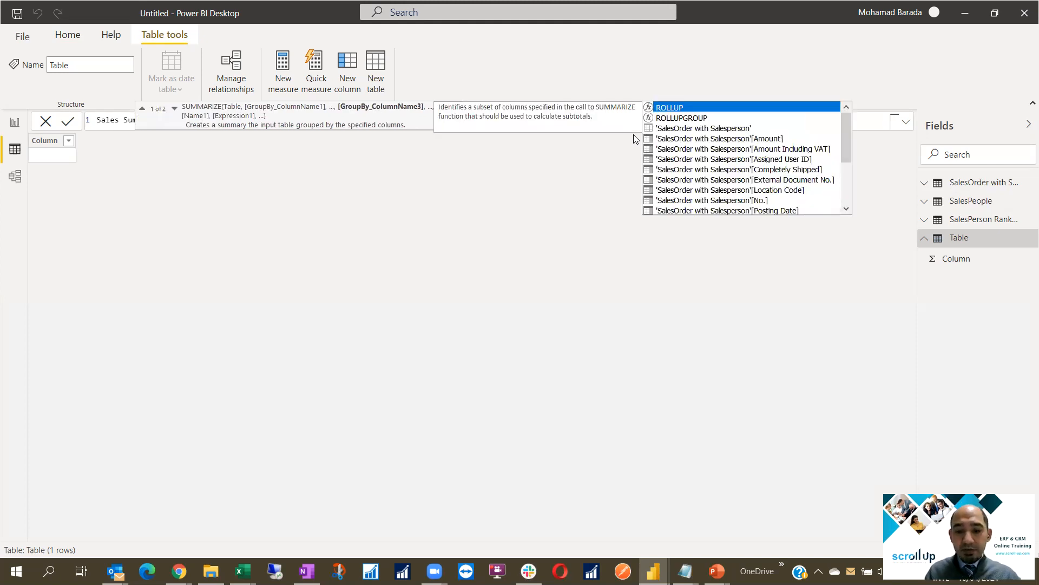
pyautogui.write('"Total Sale')
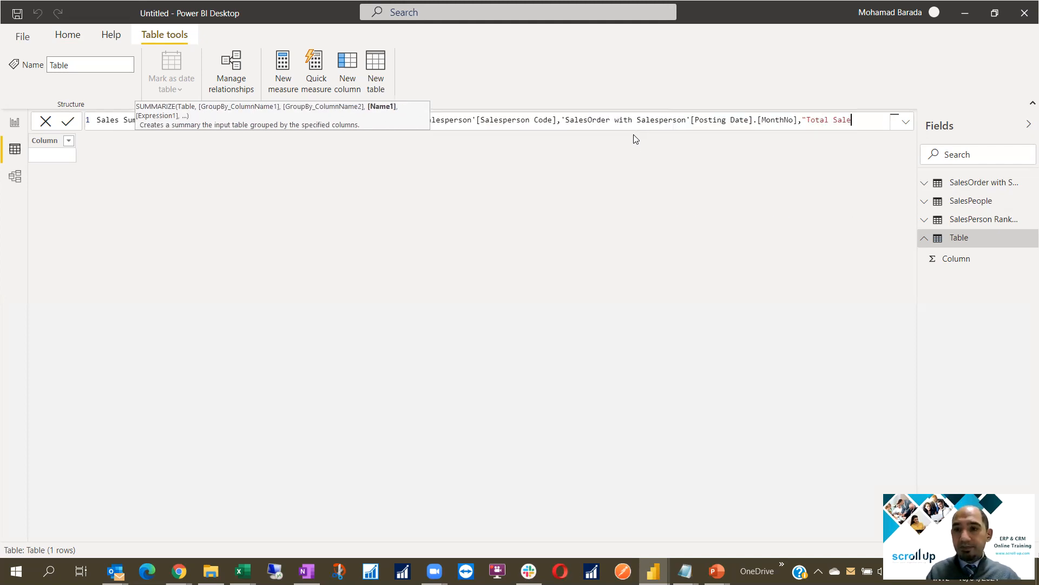
pyautogui.write('s",')
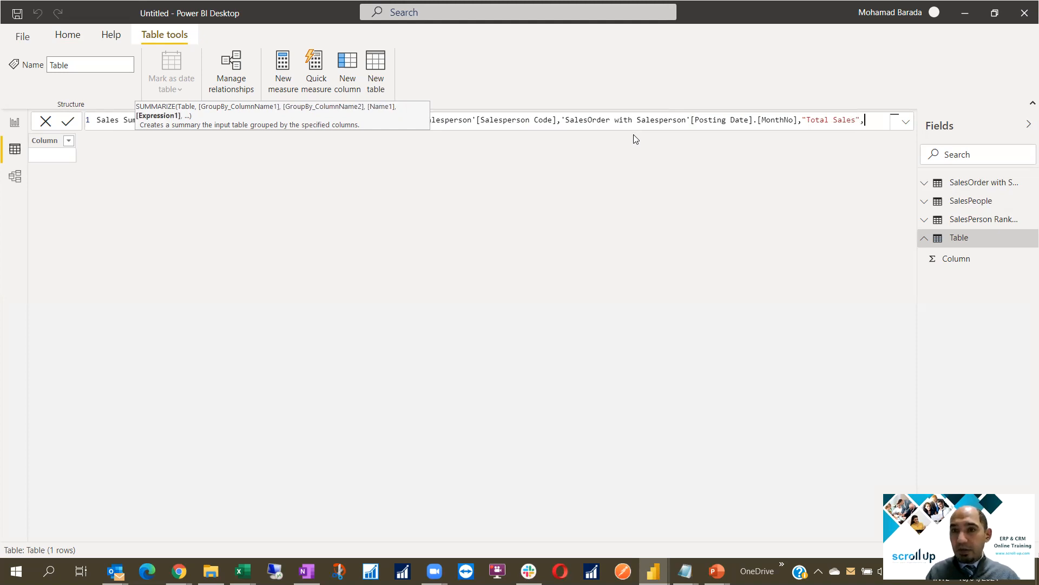
pyautogui.write('tot')
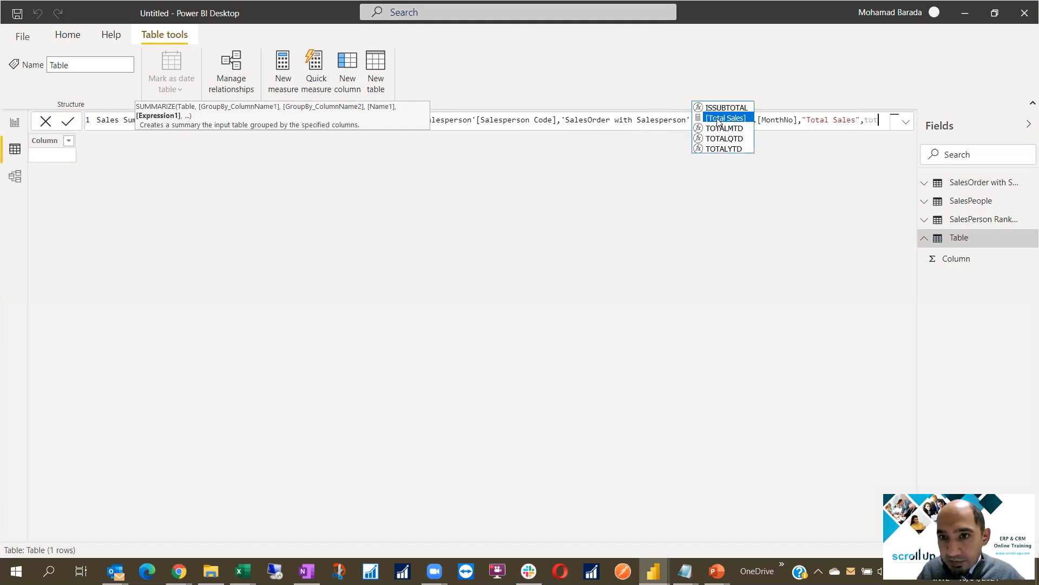
pyautogui.press('Tab')
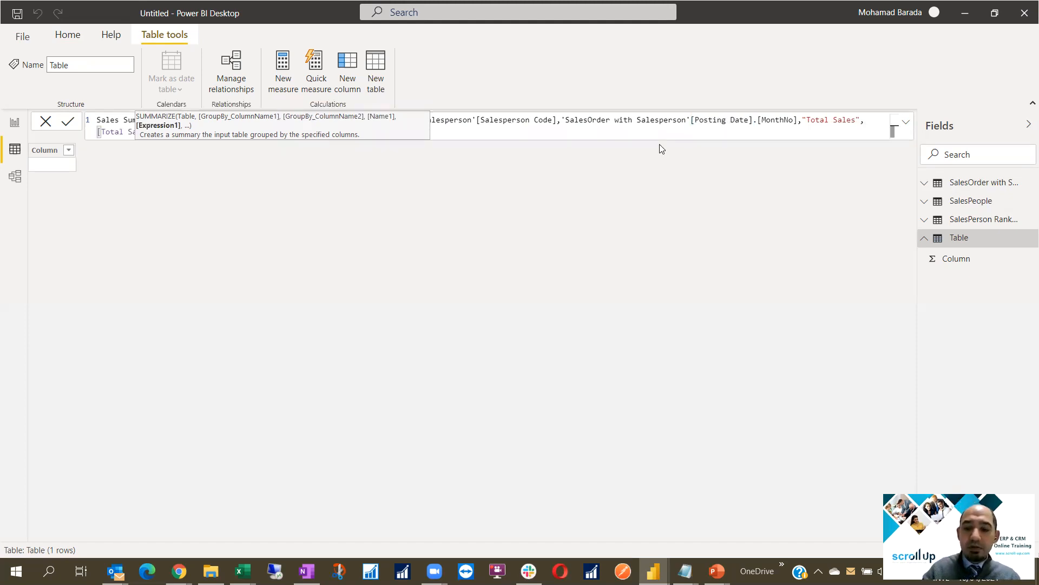
pyautogui.write(')')
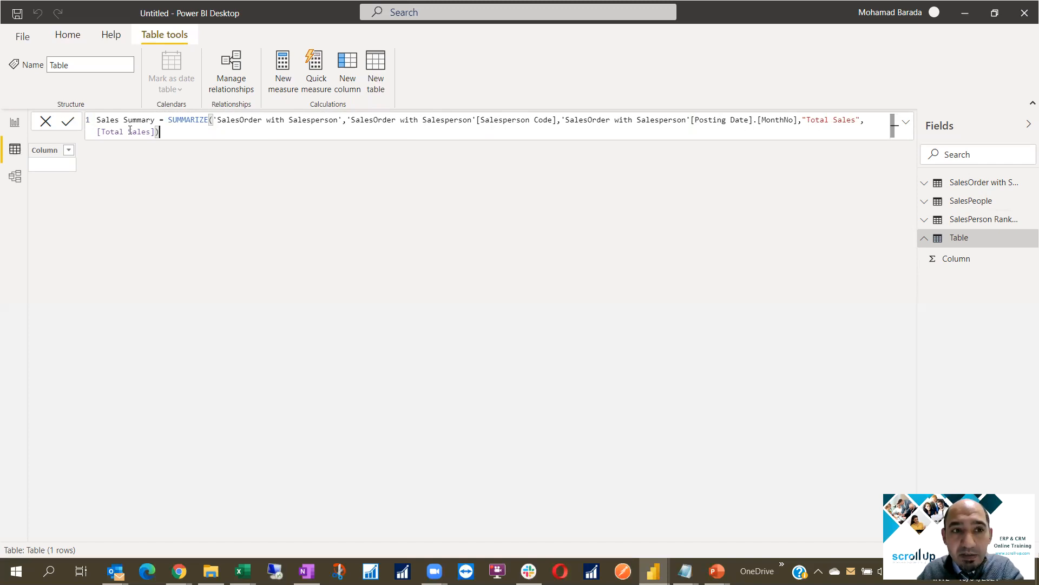
pyautogui.click(67, 121)
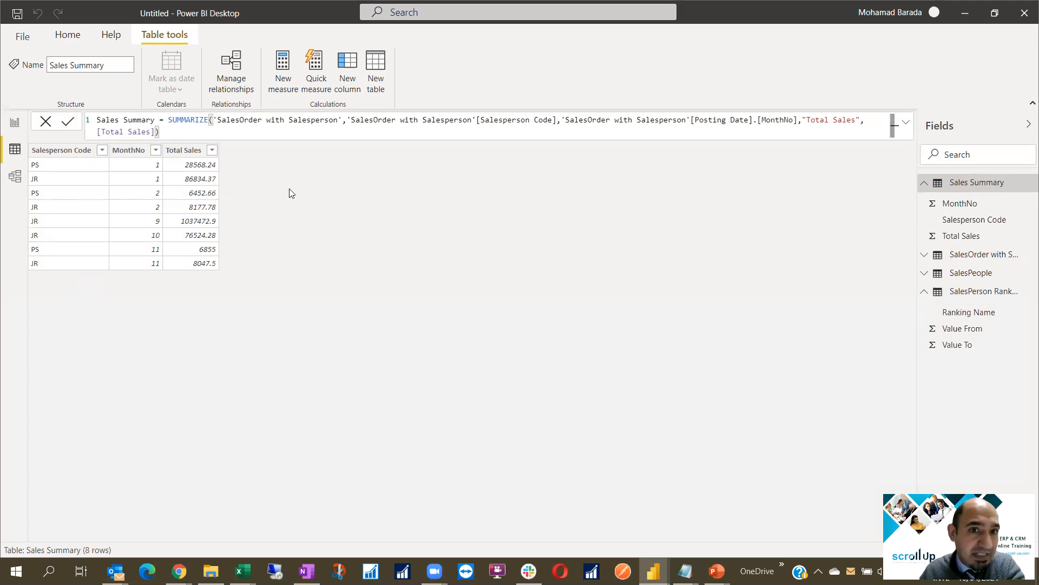
# - Add a calculated column named Monthly Ranking to Sales Summary and begin its formula with CALCULATE, continuing on a new line
pyautogui.click(344, 74)
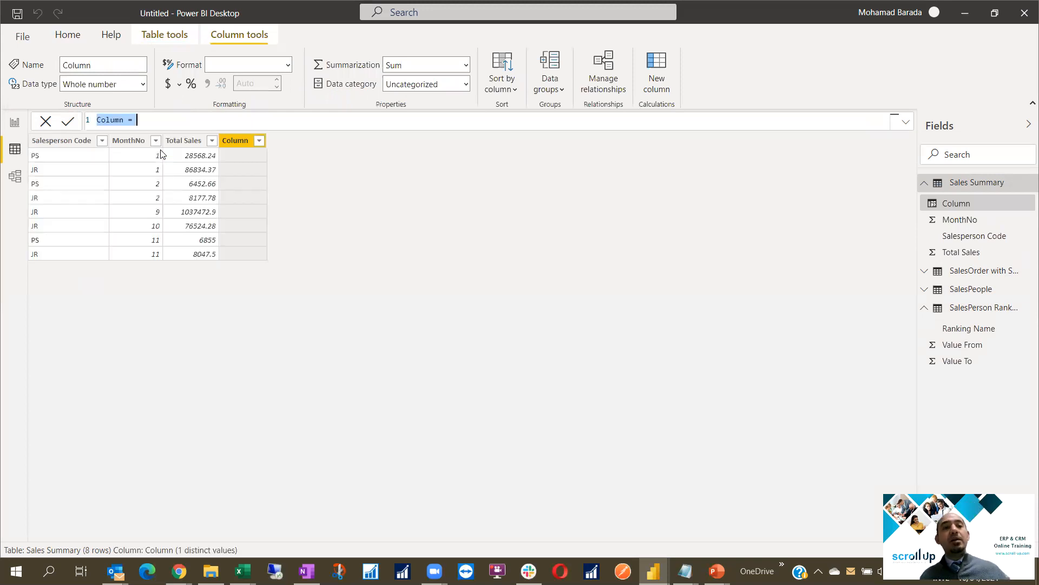
pyautogui.write('Mo')
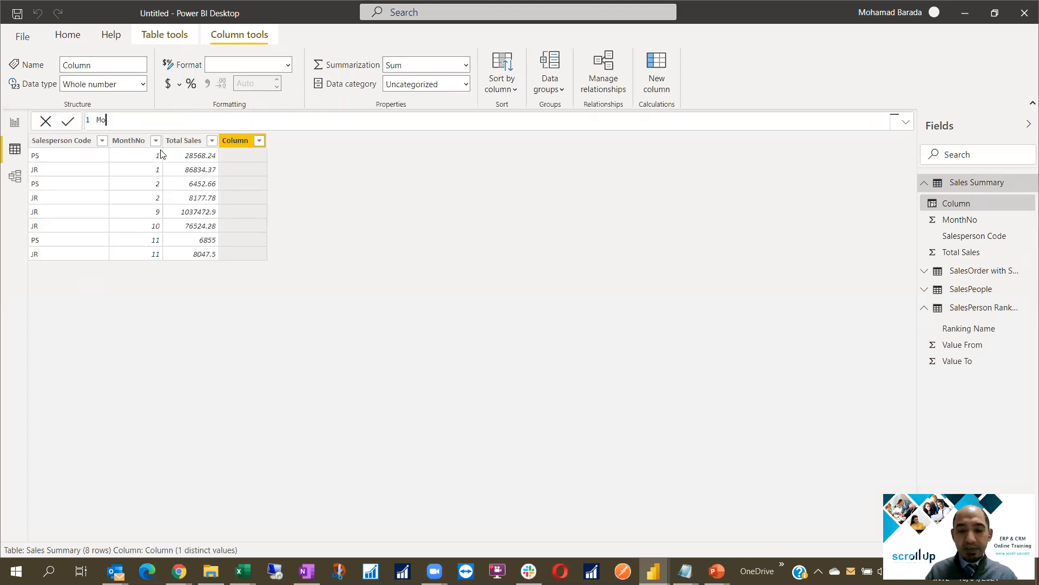
pyautogui.write('nthly Rankin')
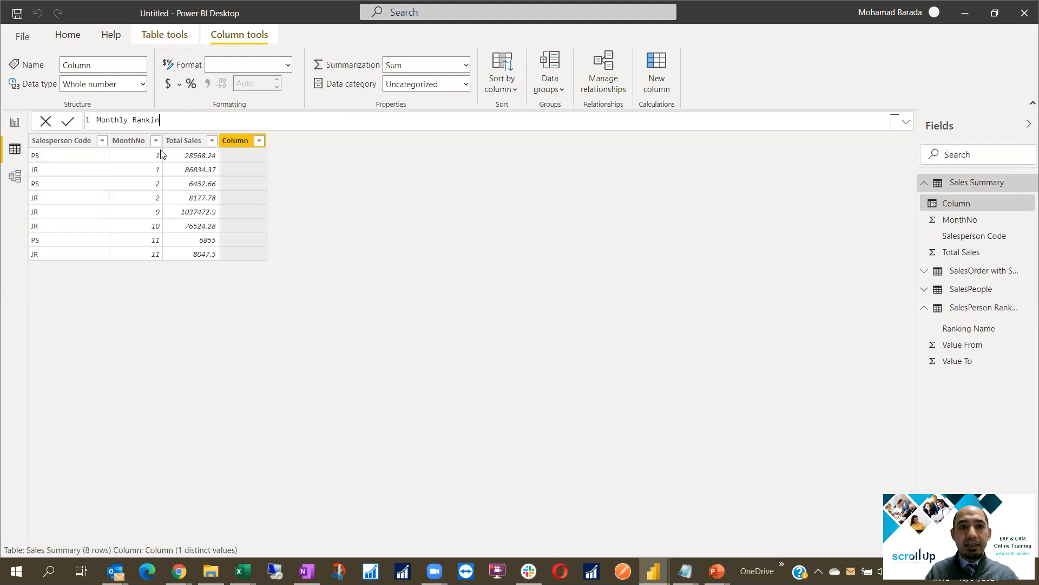
pyautogui.write('g')
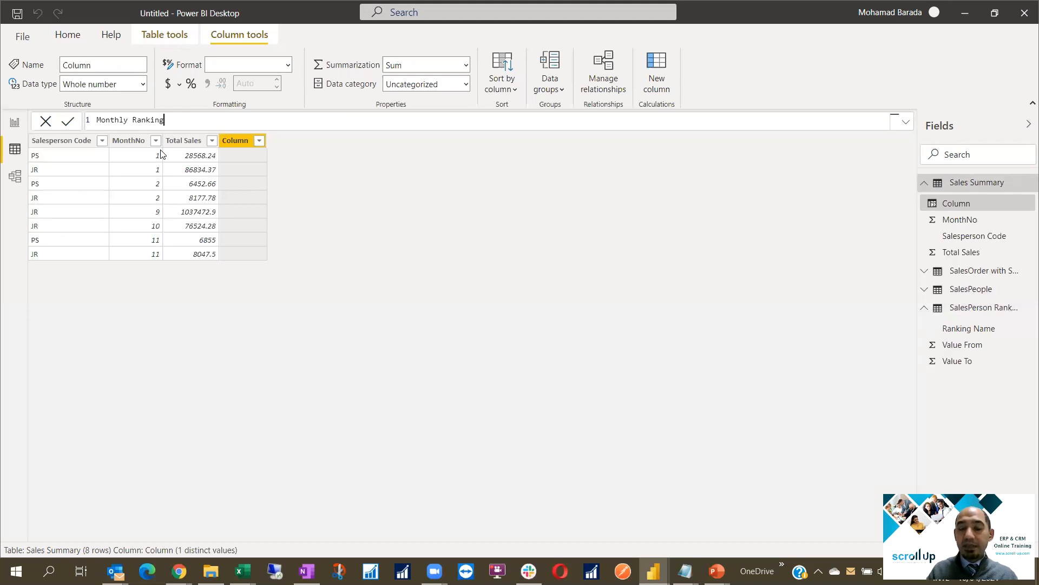
pyautogui.write('=')
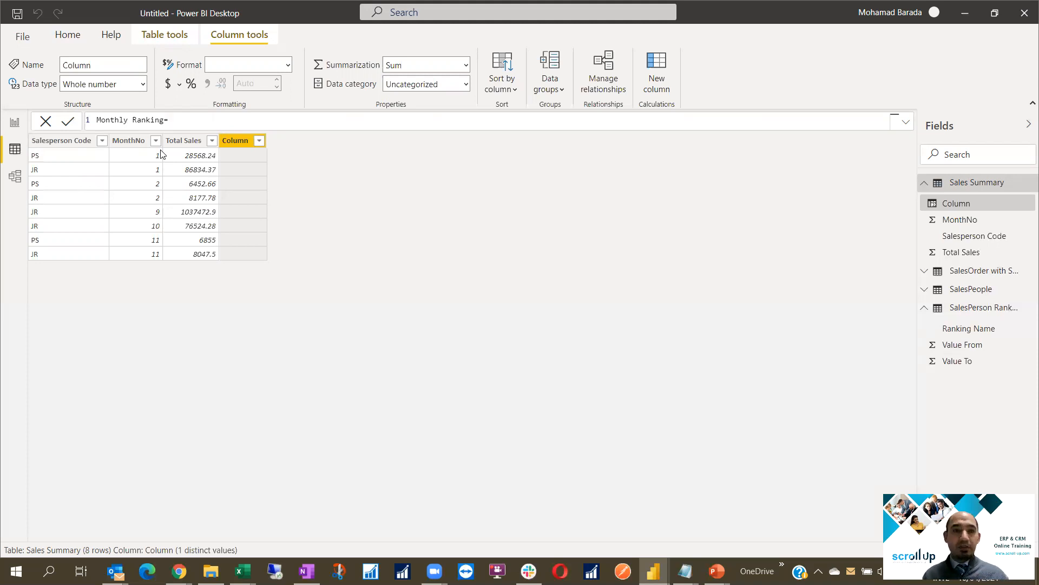
pyautogui.write('calc')
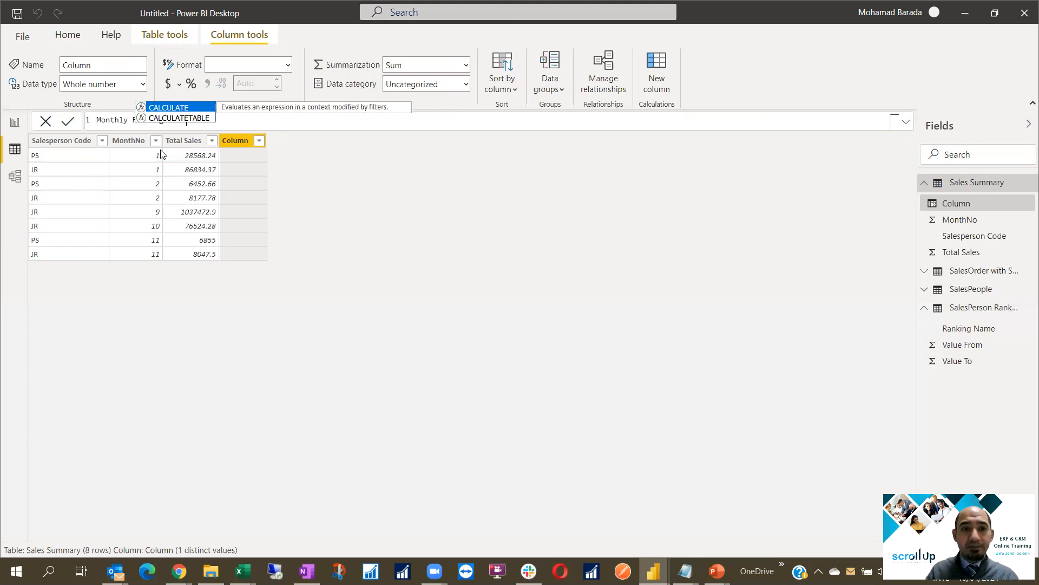
pyautogui.press('Tab')
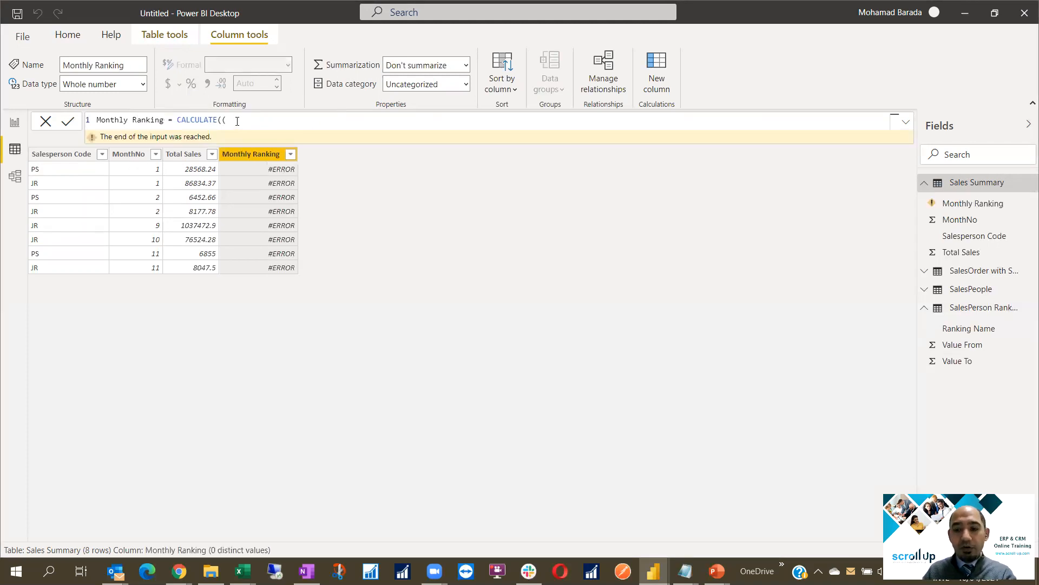
pyautogui.press('BackSpace')
pyautogui.hotkey('shift', 'Return')
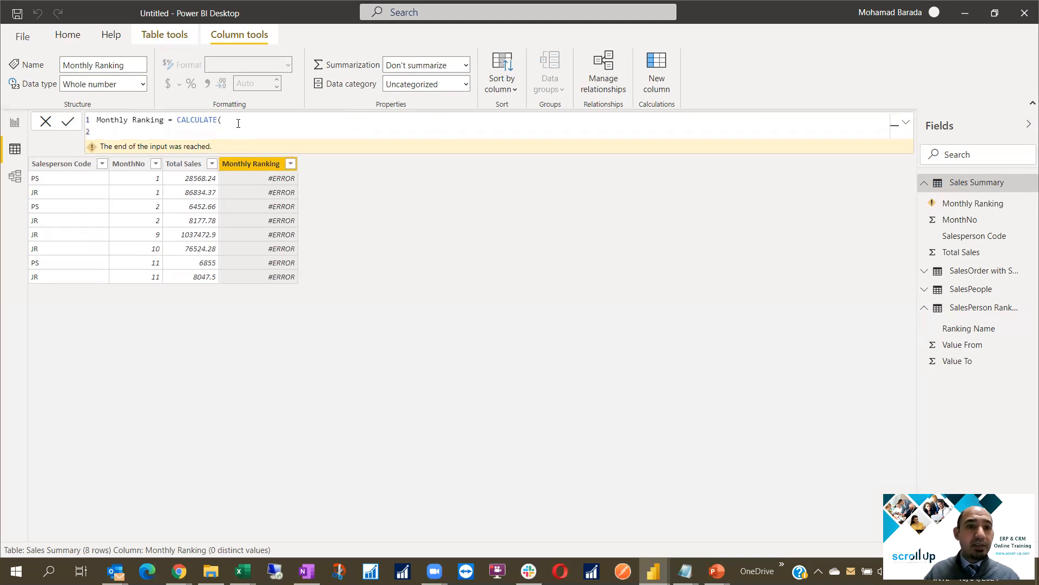
# - Use FIRSTNONBLANK as the CALCULATE expression, with 'SalesPerson Ranking'[Ranking Name] as its column
pyautogui.write('first')
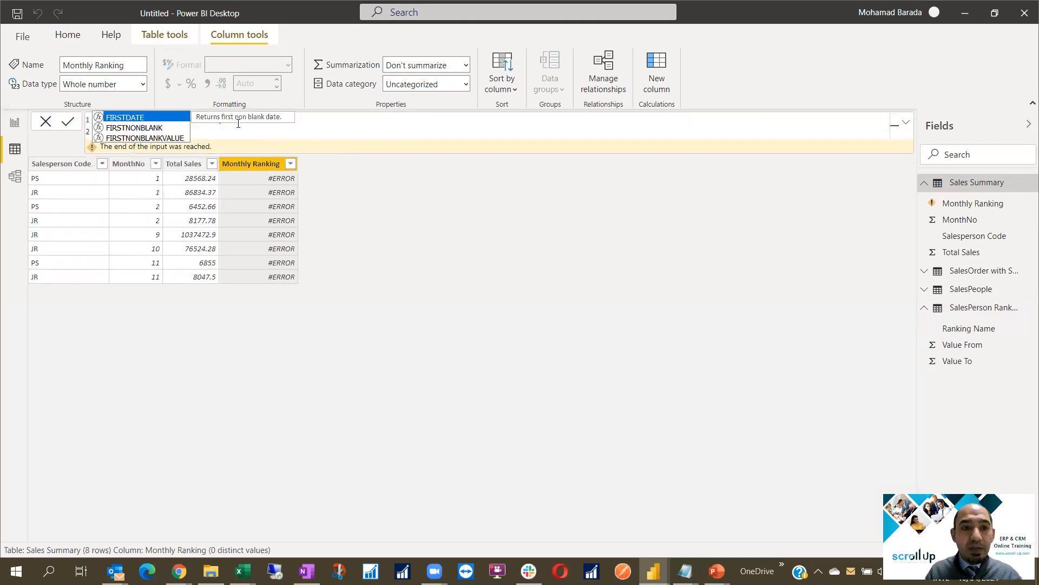
pyautogui.doubleClick(139, 129)
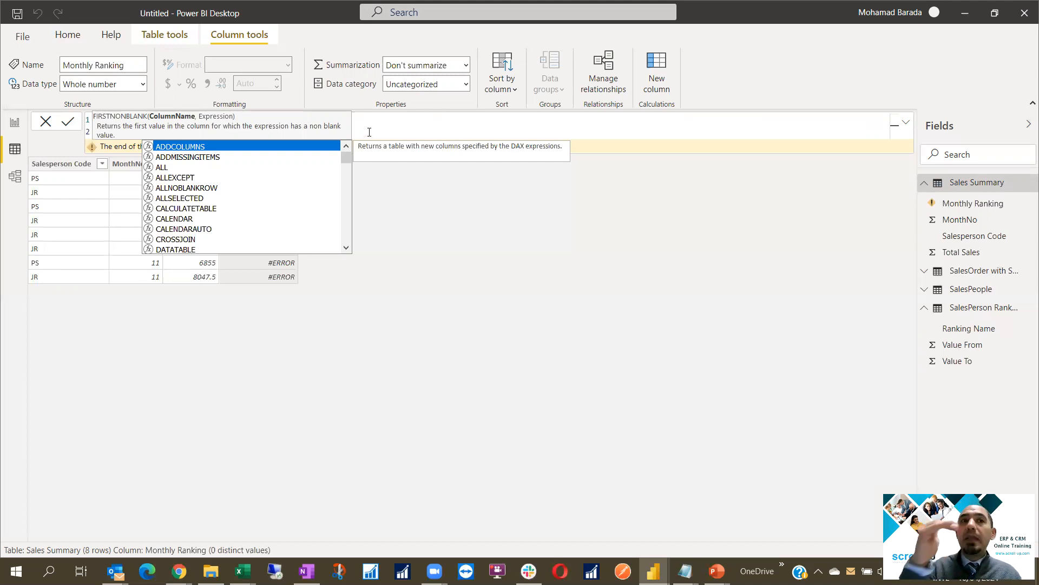
pyautogui.write("'")
pyautogui.scroll(-1, 261, 186)
pyautogui.scroll(-3, 259, 186)
pyautogui.scroll(-2, 250, 213)
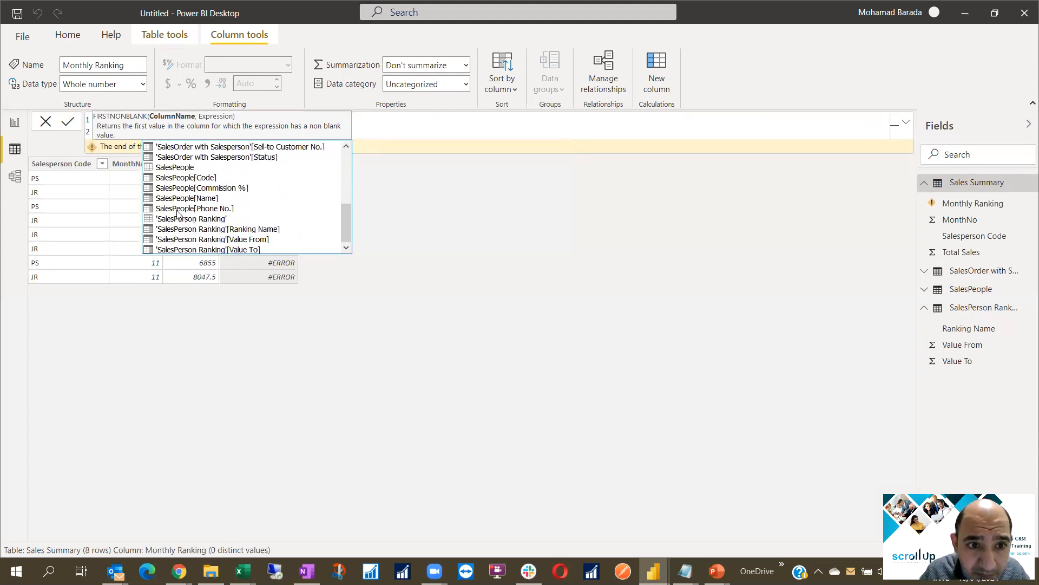
pyautogui.click(217, 229)
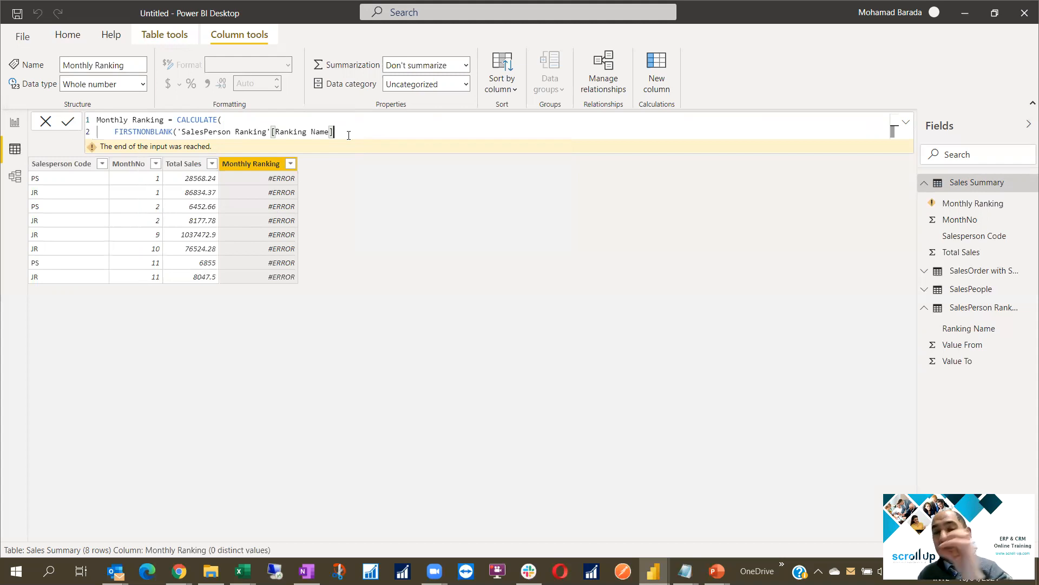
# - Complete FIRSTNONBLANK with 1 as its expression, close it and add a comma for the next CALCULATE argument
pyautogui.write(',')
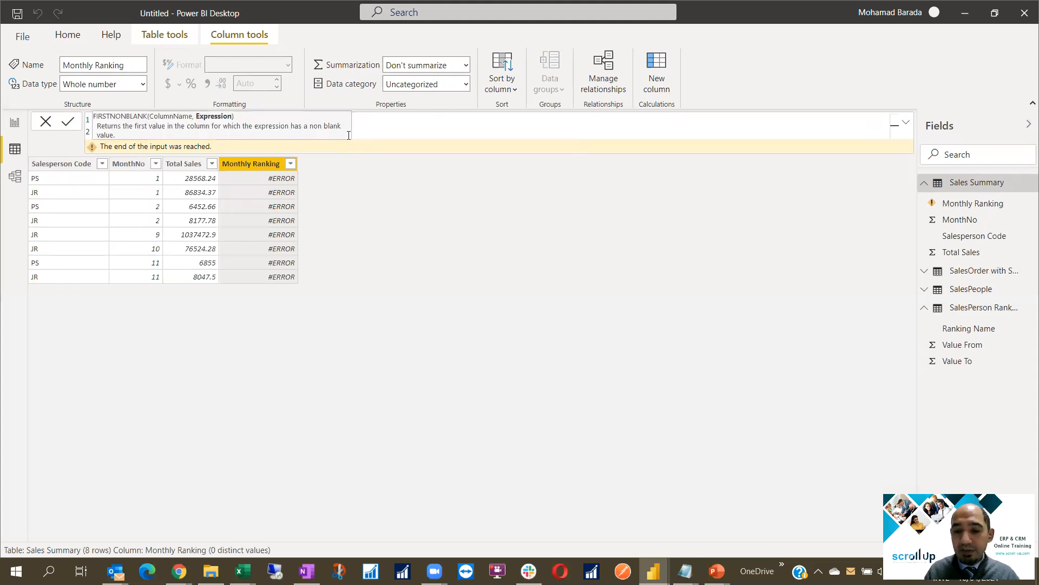
pyautogui.write('),')
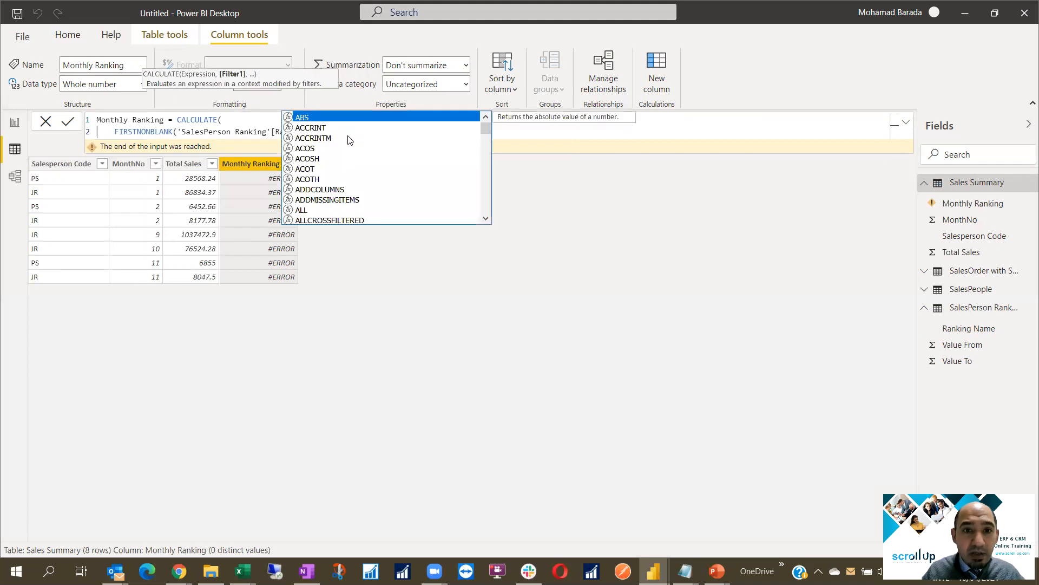
pyautogui.press('Escape')
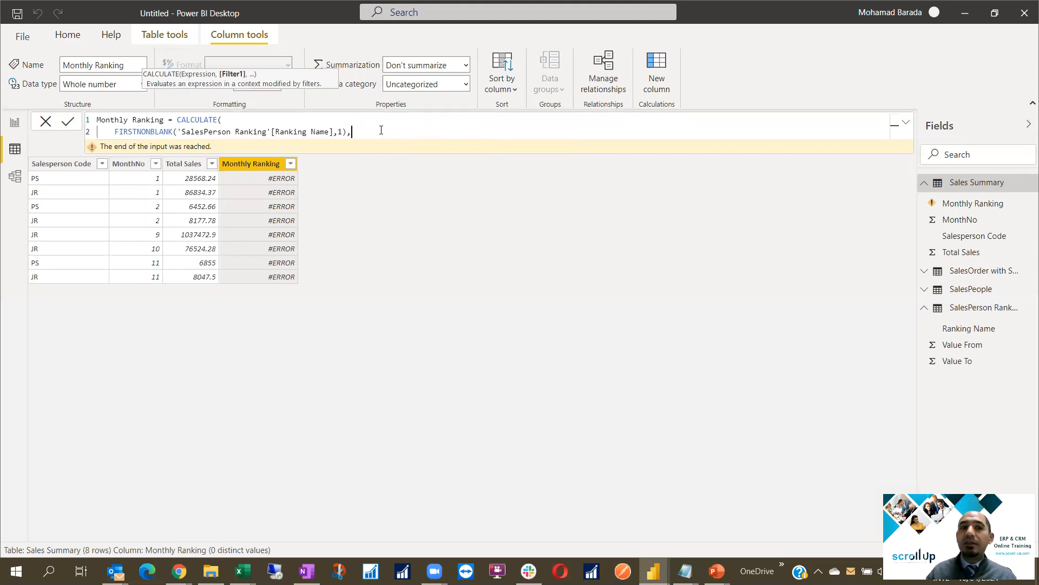
pyautogui.press('BackSpace')
pyautogui.write(',')
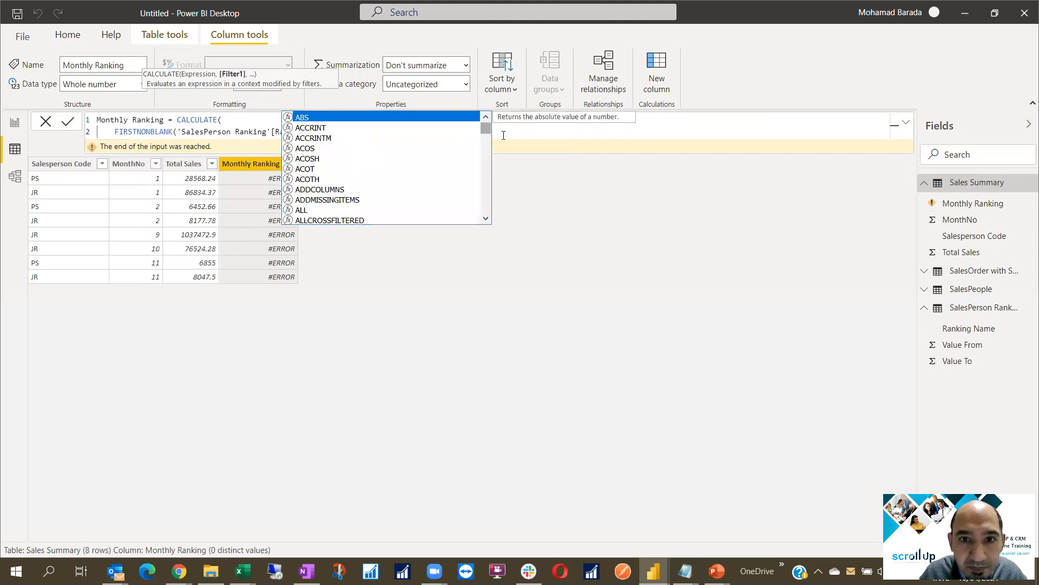
pyautogui.click(513, 137)
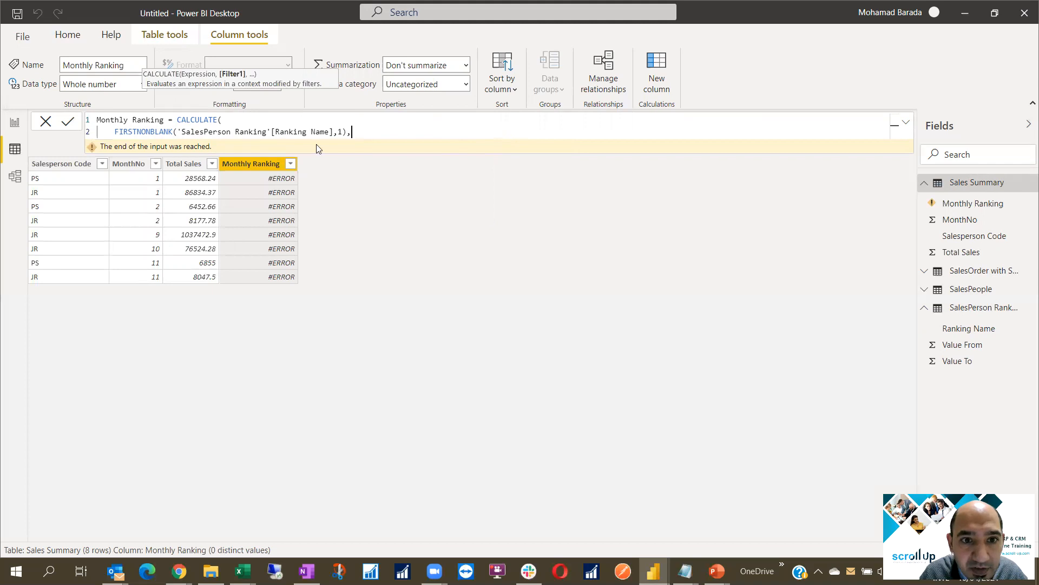
# - On a new formula line, add a FILTER over the 'SalesPerson Ranking' table and open another line for its condition
pyautogui.hotkey('shift', 'Return')
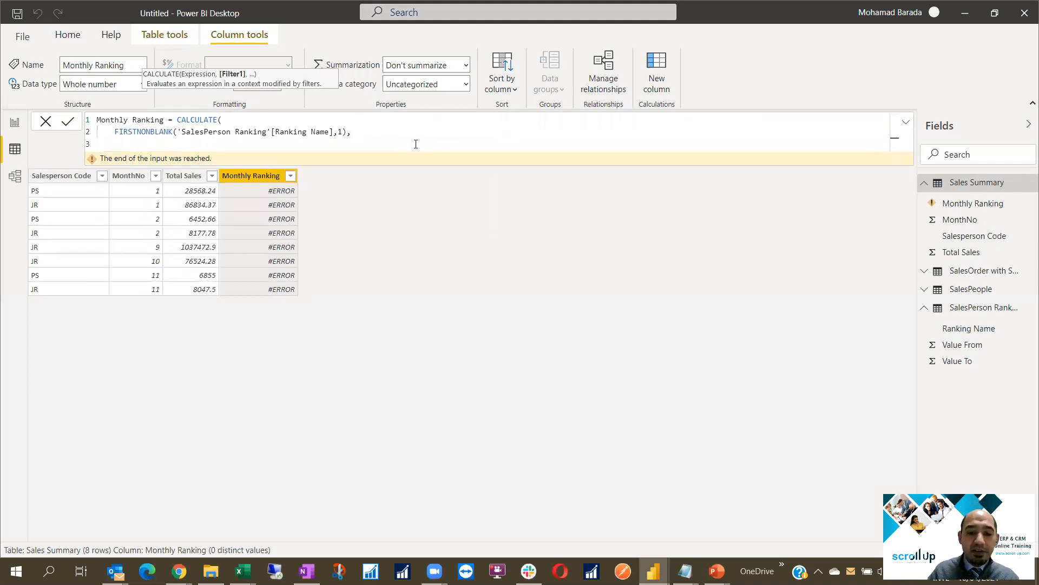
pyautogui.write('fil')
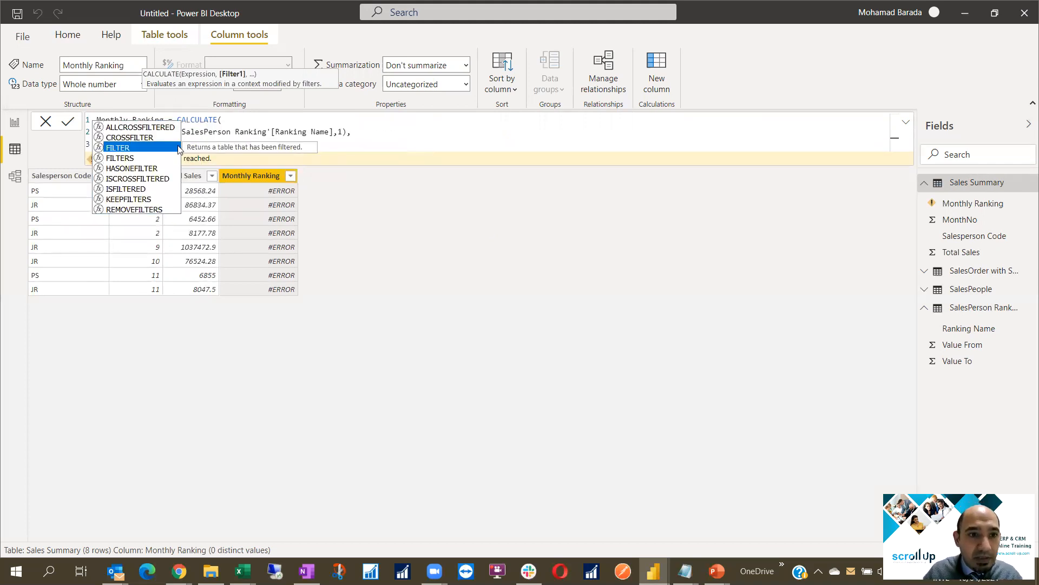
pyautogui.doubleClick(157, 150)
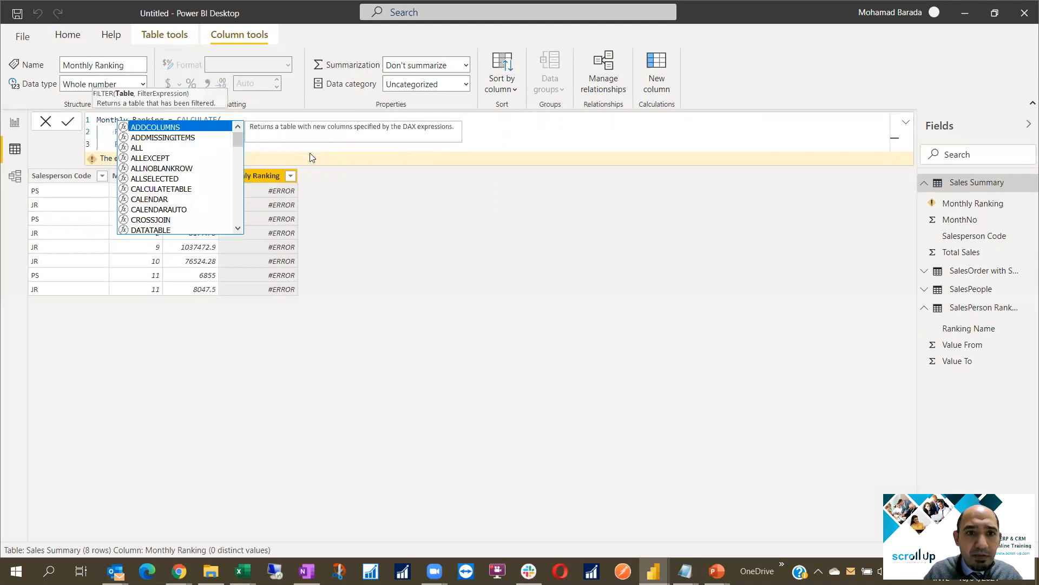
pyautogui.click(270, 147)
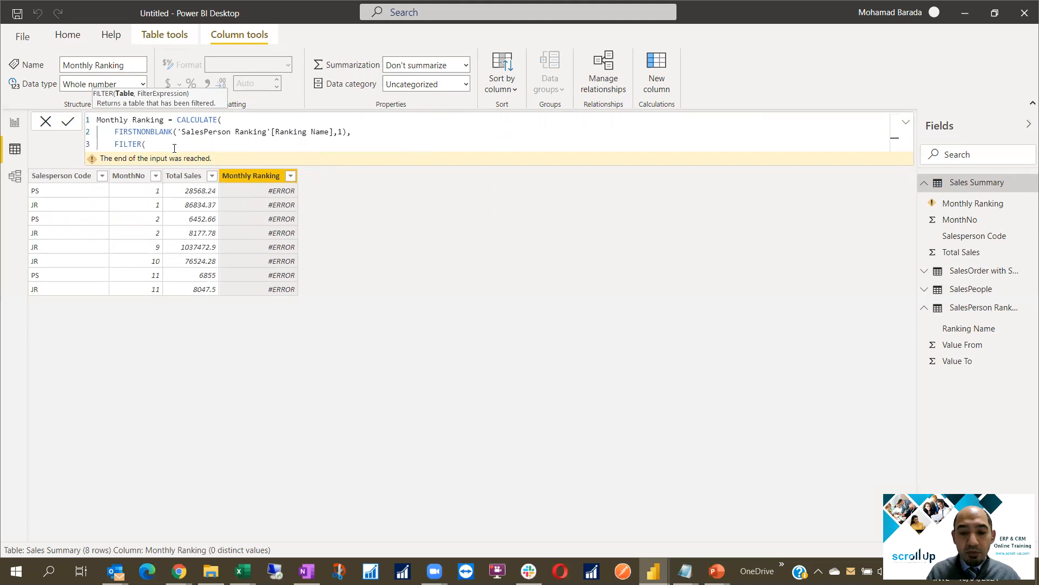
pyautogui.write('sal')
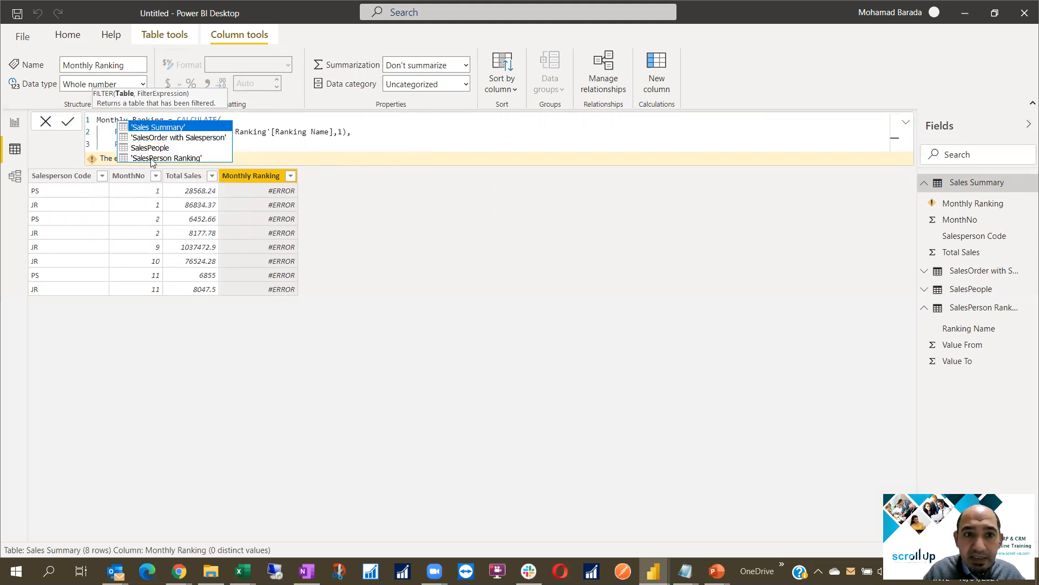
pyautogui.click(157, 158)
pyautogui.write(',')
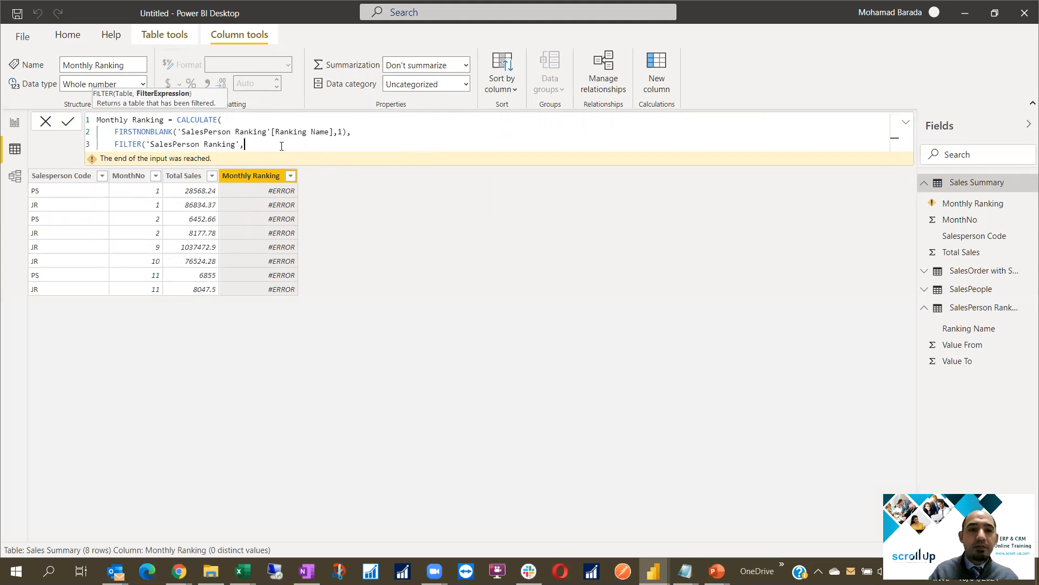
pyautogui.hotkey('shift', 'Return')
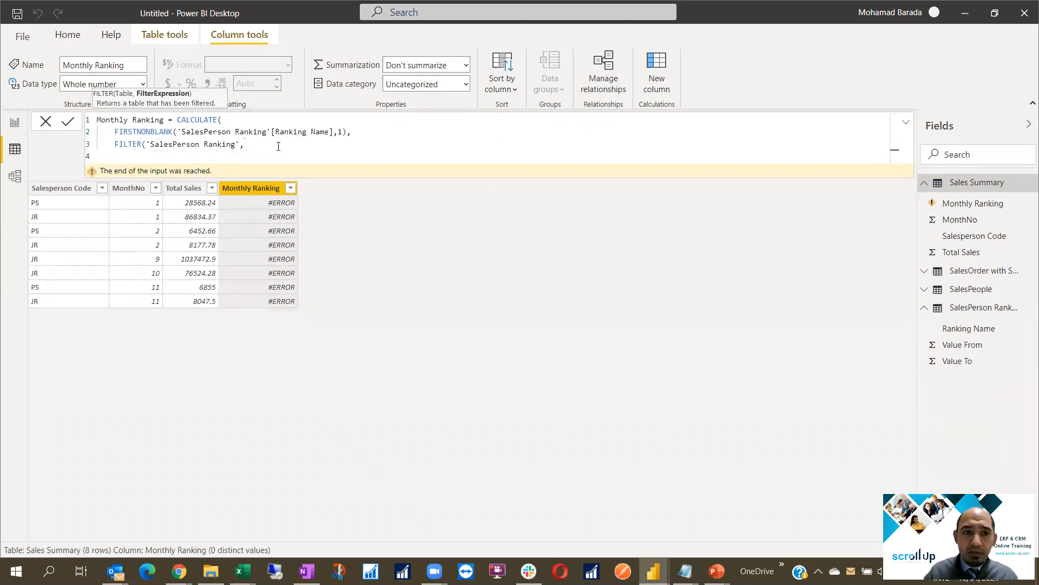
pyautogui.click(143, 144)
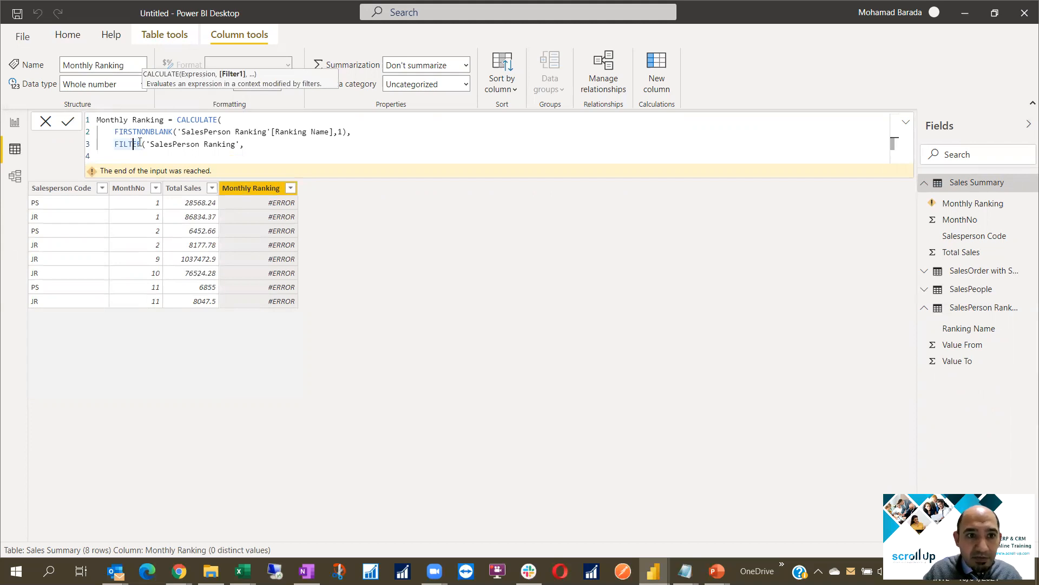
pyautogui.write('(')
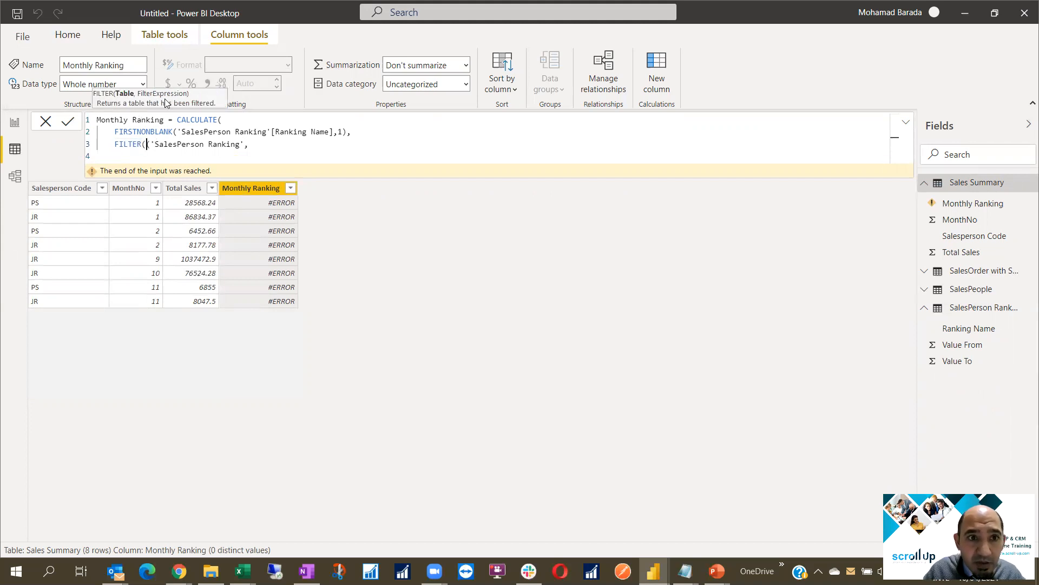
pyautogui.press('BackSpace')
pyautogui.click(237, 161)
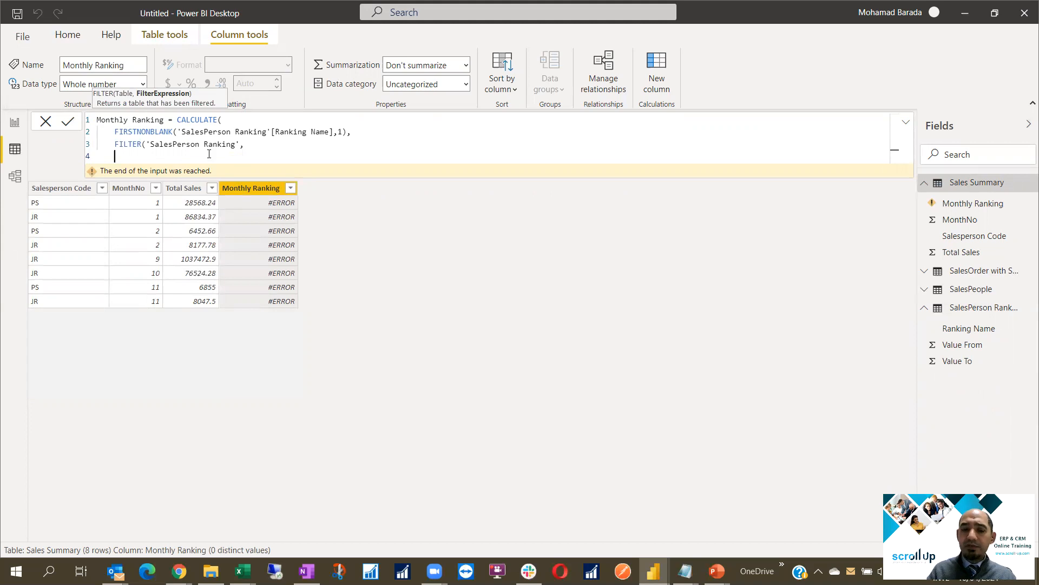
# - Enter the first filter condition: 'Sales Summary'[Total Sales] >= 'SalesPerson Ranking'[Value From]
pyautogui.write("'")
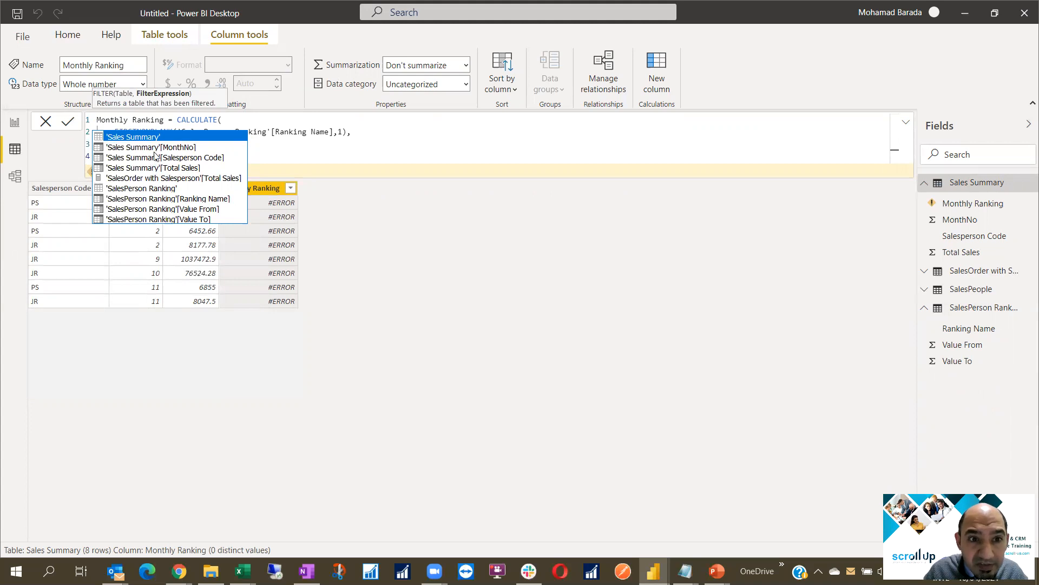
pyautogui.click(162, 167)
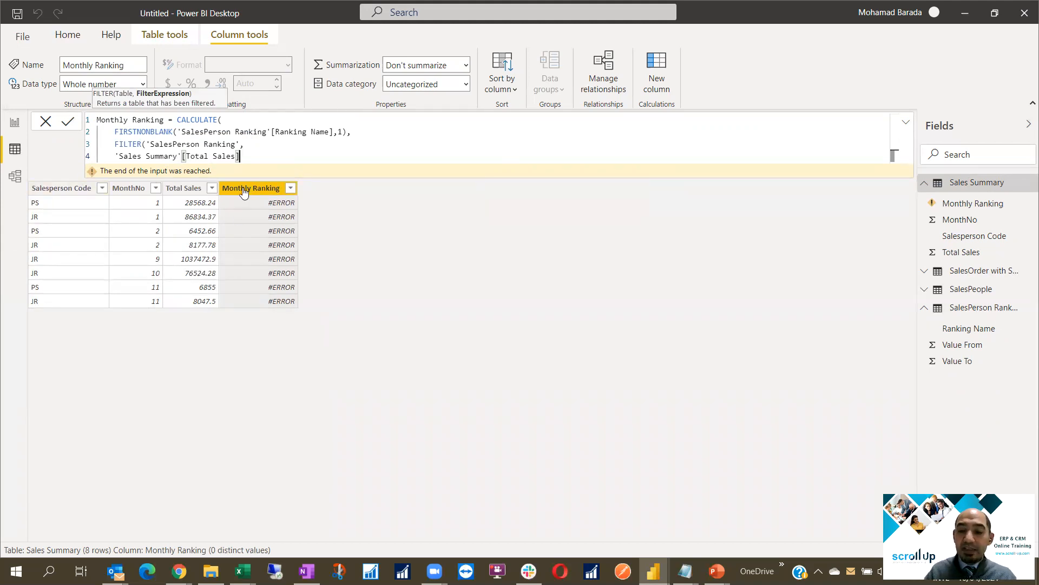
pyautogui.write('>= sal')
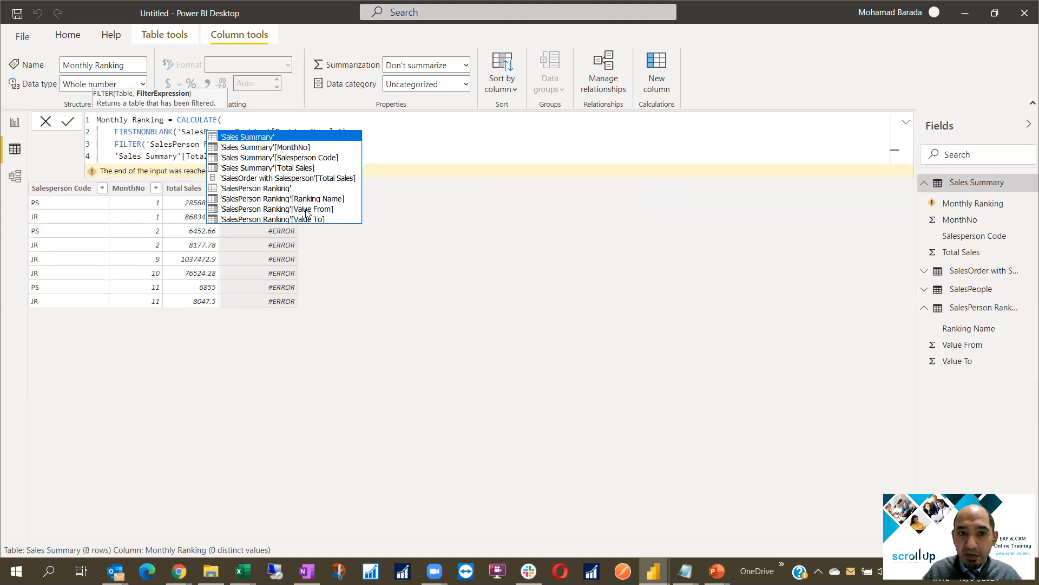
pyautogui.click(305, 209)
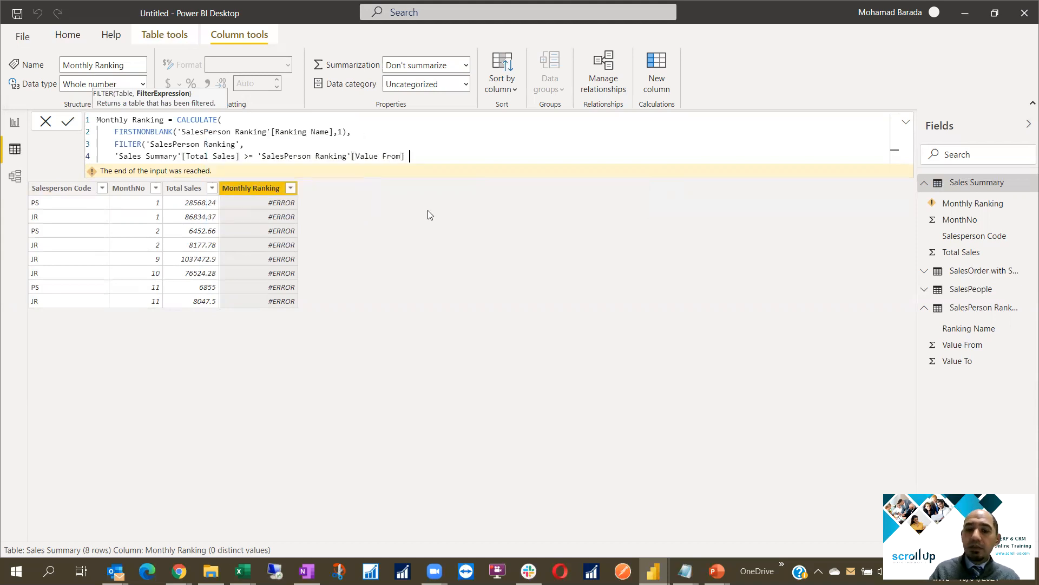
# - Add a second condition on a new line: && 'Sales Summary'[Total Sales] <= 'SalesPerson Ranking'[Value To]
pyautogui.hotkey('shift', 'Return')
pyautogui.write('sal')
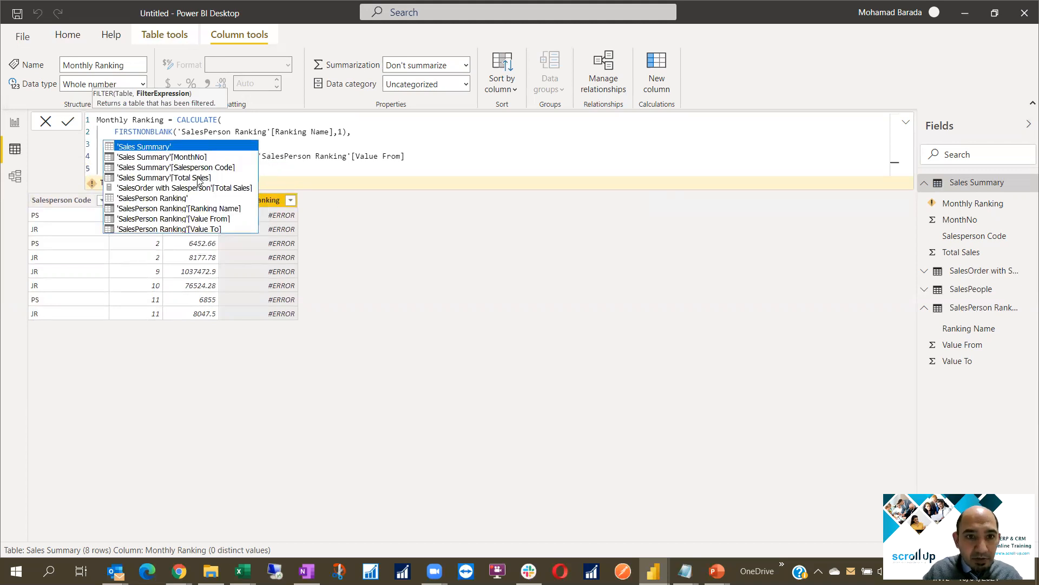
pyautogui.click(198, 177)
pyautogui.write('<')
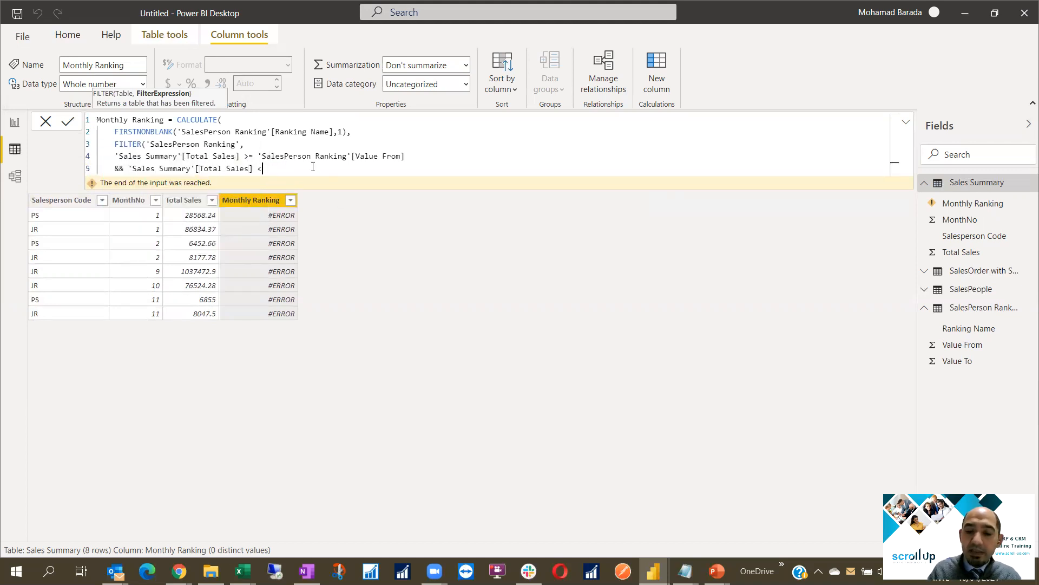
pyautogui.write('= sal')
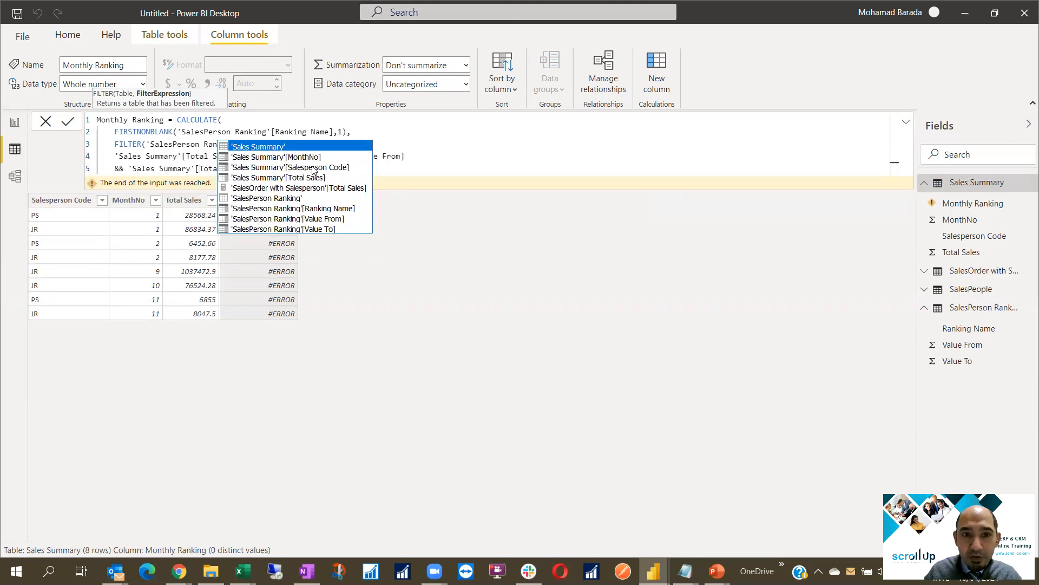
pyautogui.click(314, 229)
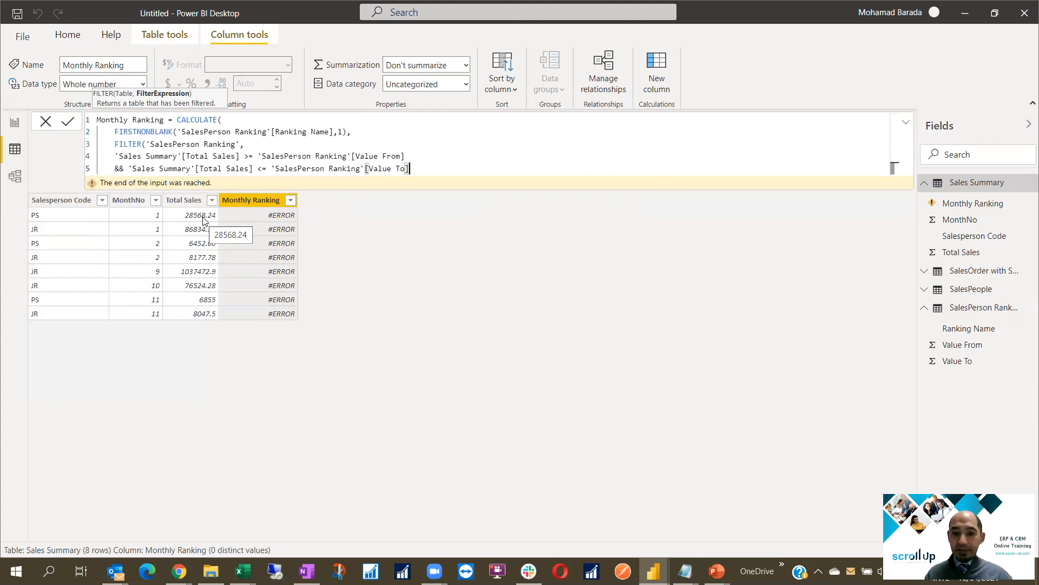
# - Close the FILTER and CALCULATE functions and commit the Monthly Ranking column formula
pyautogui.write(')')
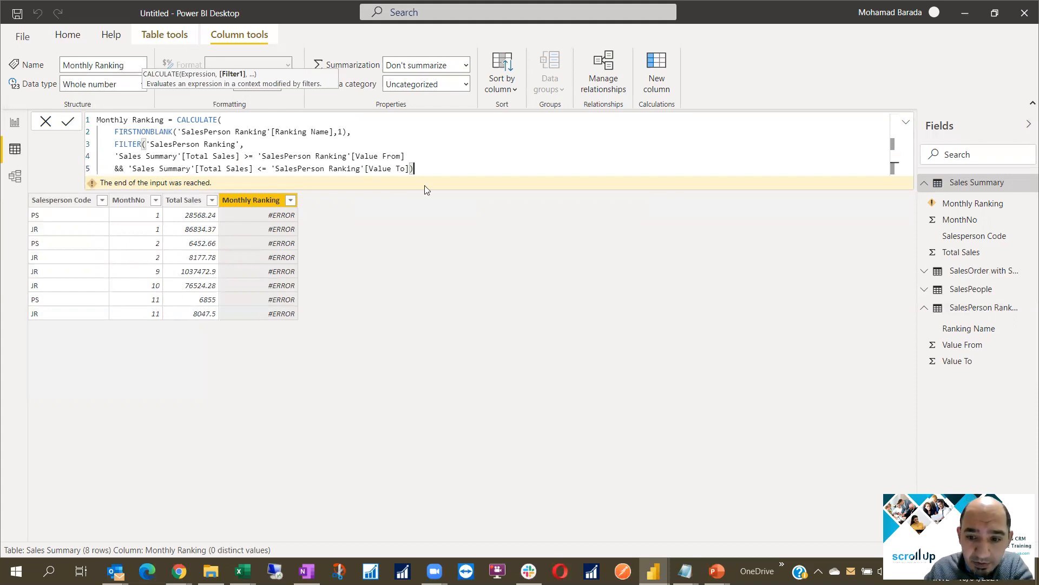
pyautogui.write(')')
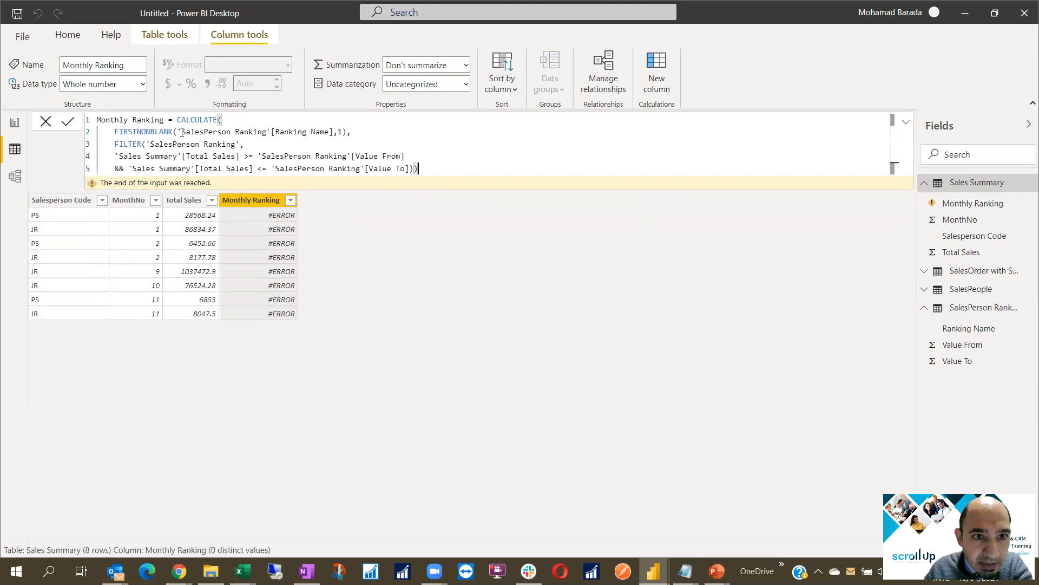
pyautogui.click(67, 123)
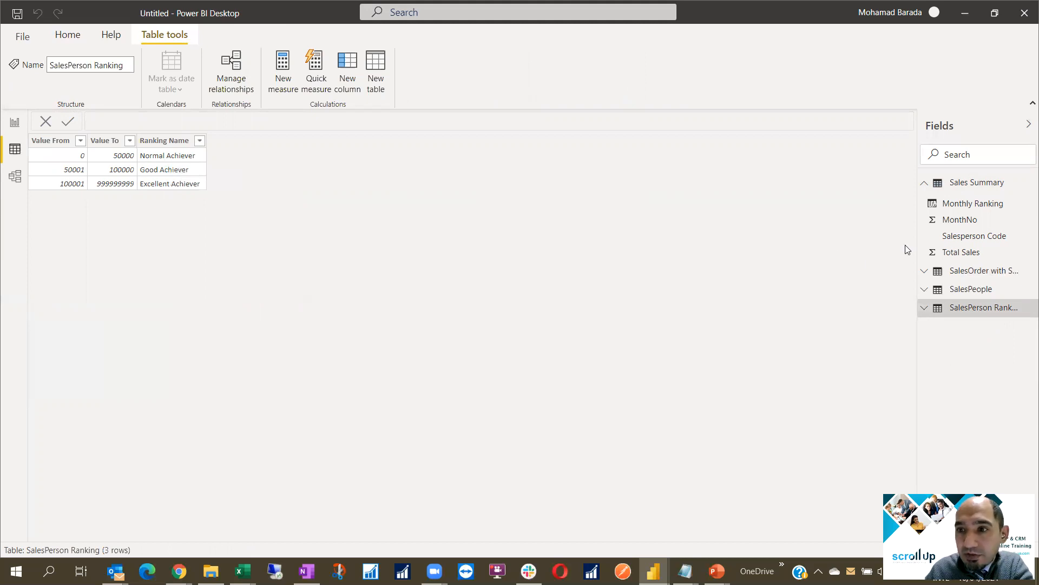
# - Review the Sales Summary table's SUMMARIZE formula and the Monthly Ranking column's formula and assigned rankings
pyautogui.click(969, 183)
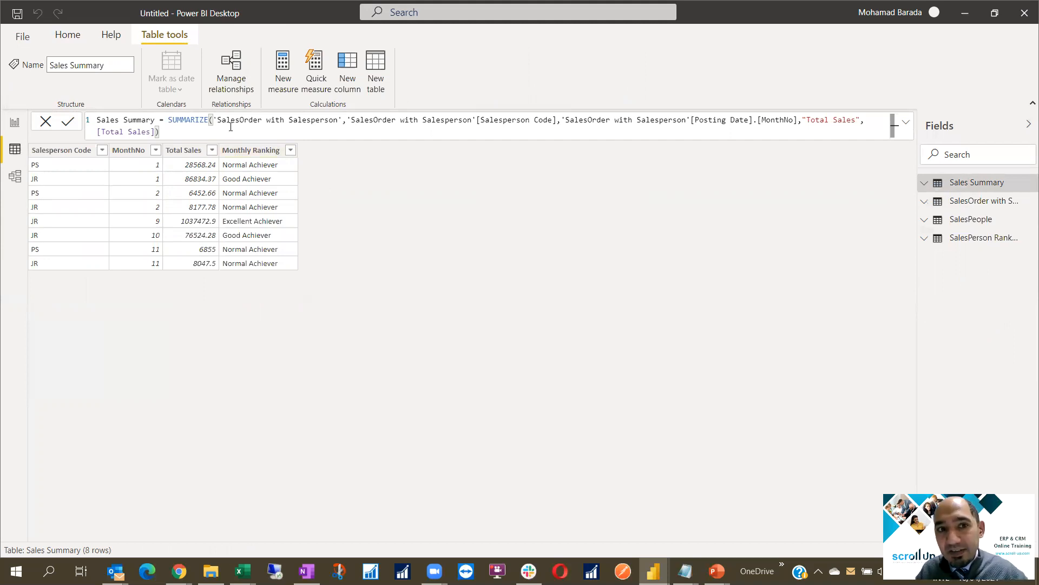
pyautogui.click(192, 116)
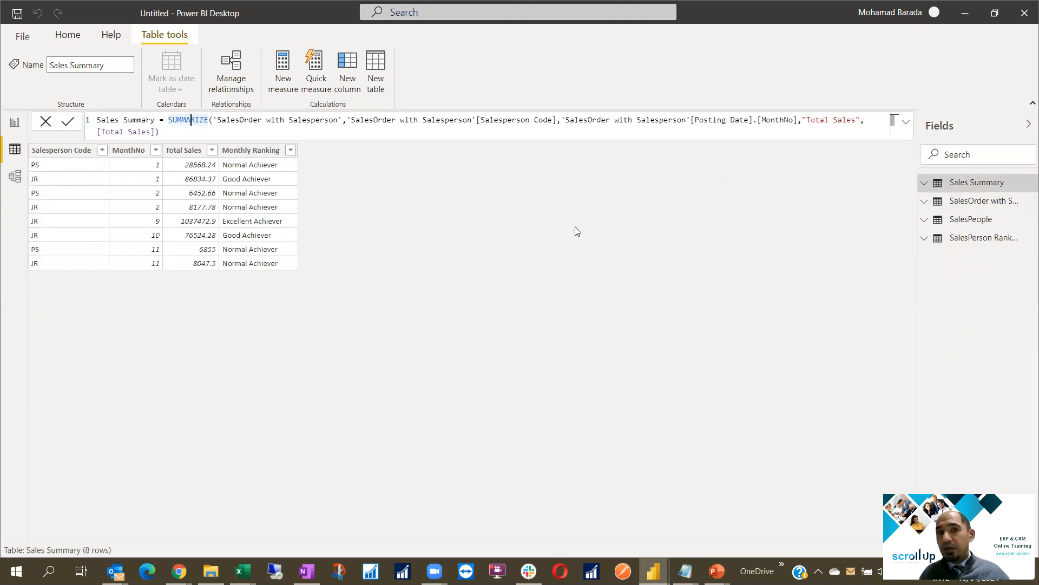
pyautogui.click(925, 183)
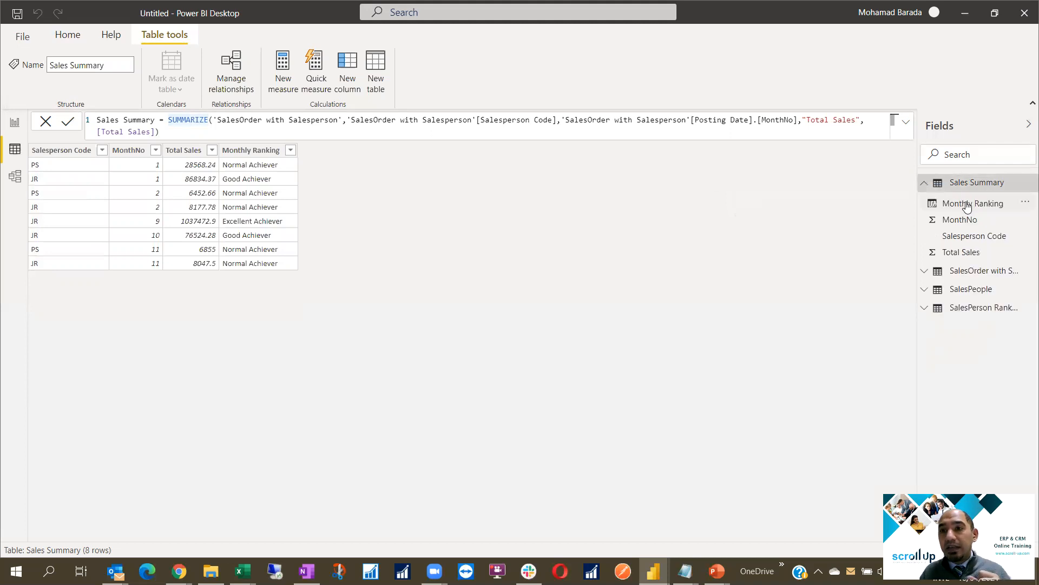
pyautogui.click(967, 204)
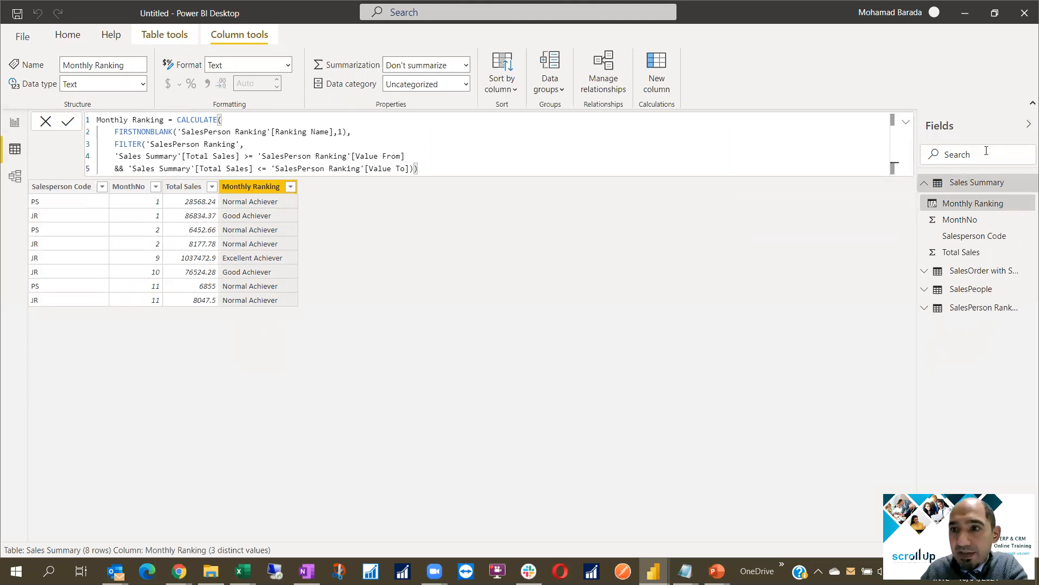
# - On the report page, build a table from Sales Summary's Salesperson Code, MonthNo, Total Sales and Monthly Ranking, and widen it to fit
pyautogui.click(14, 125)
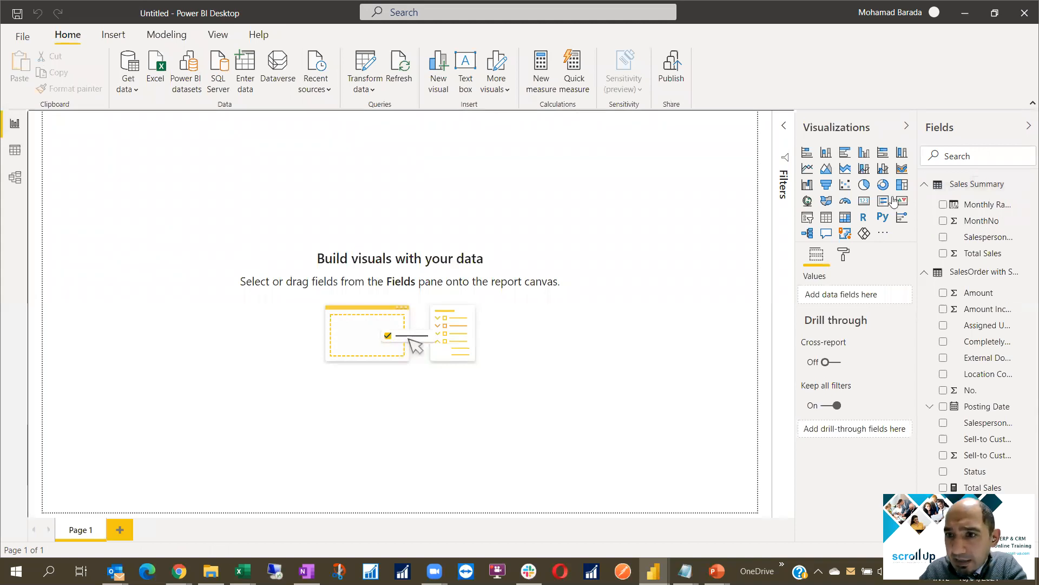
pyautogui.click(944, 238)
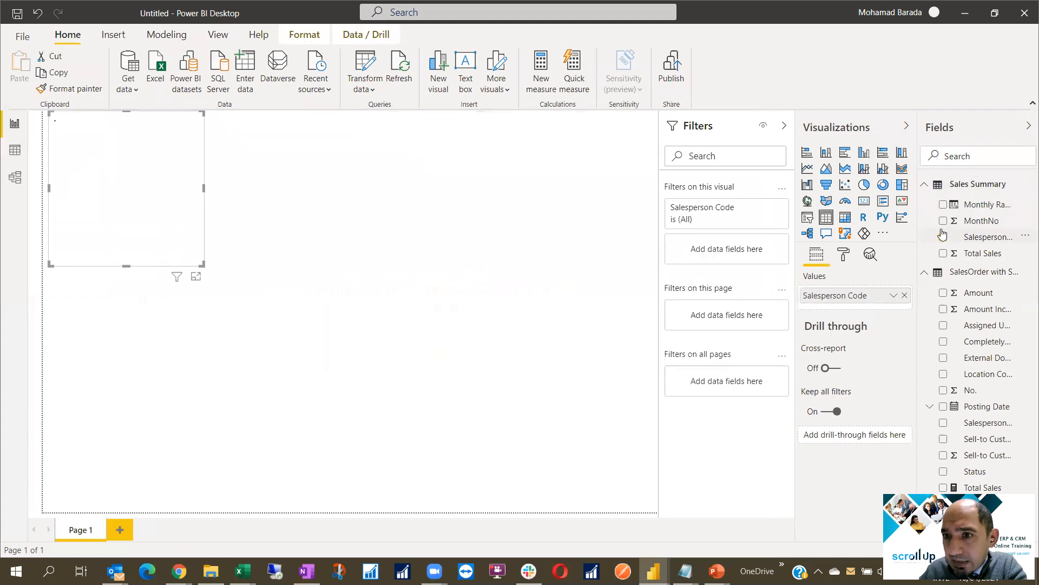
pyautogui.click(944, 220)
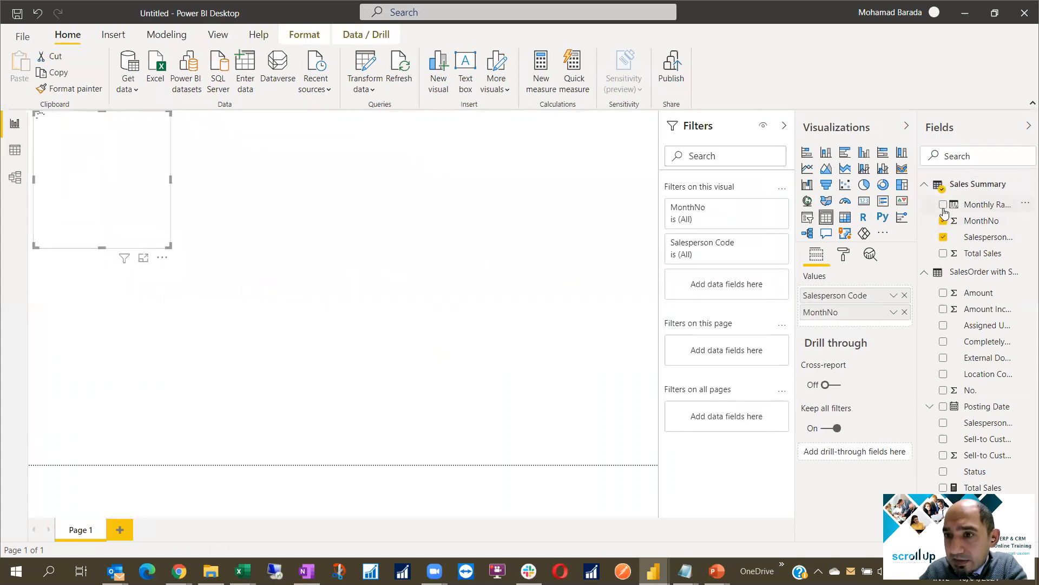
pyautogui.click(944, 253)
pyautogui.click(943, 205)
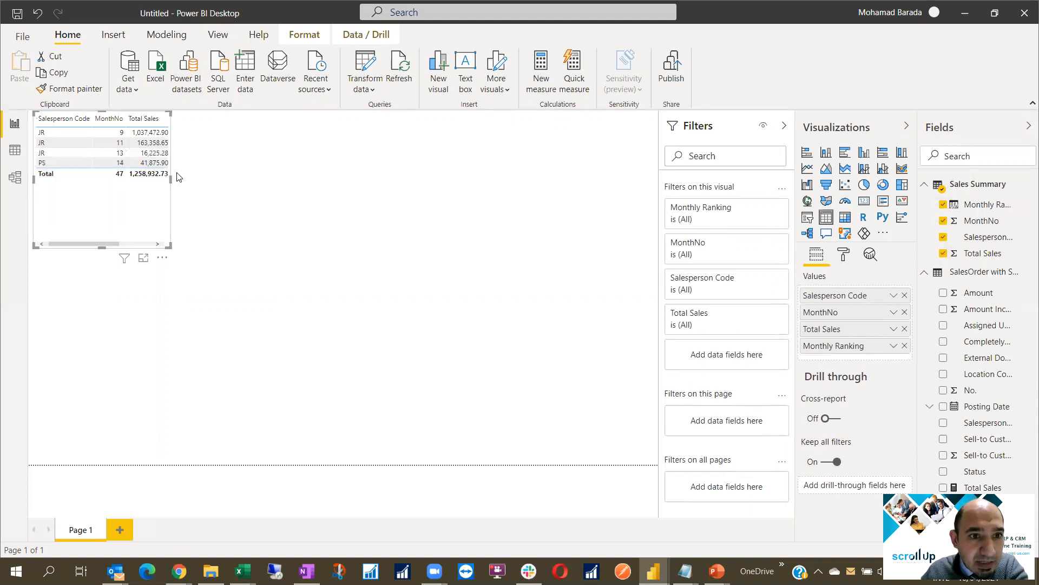
pyautogui.moveTo(171, 178); pyautogui.dragTo(295, 160)
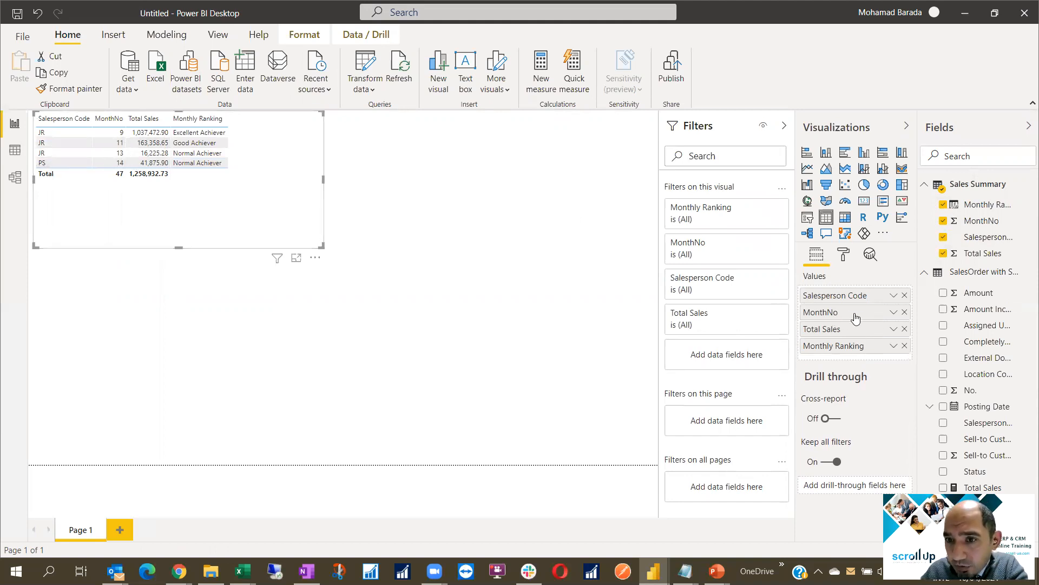
# - Convert the table to a matrix with MonthNo as columns and Total Sales as values, remove Monthly Ranking, and resize it around its data
pyautogui.click(846, 219)
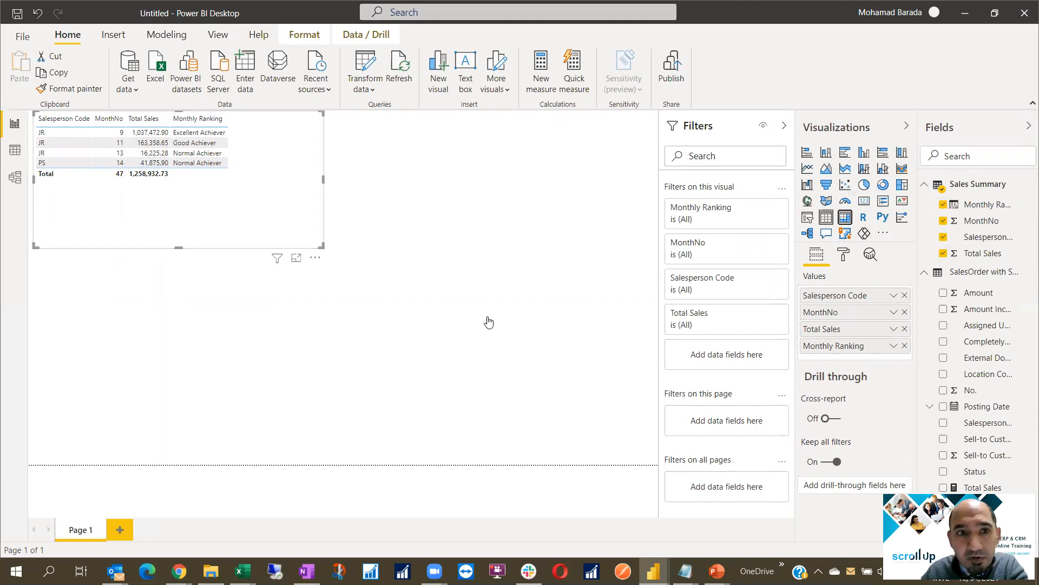
pyautogui.moveTo(324, 246); pyautogui.dragTo(529, 251)
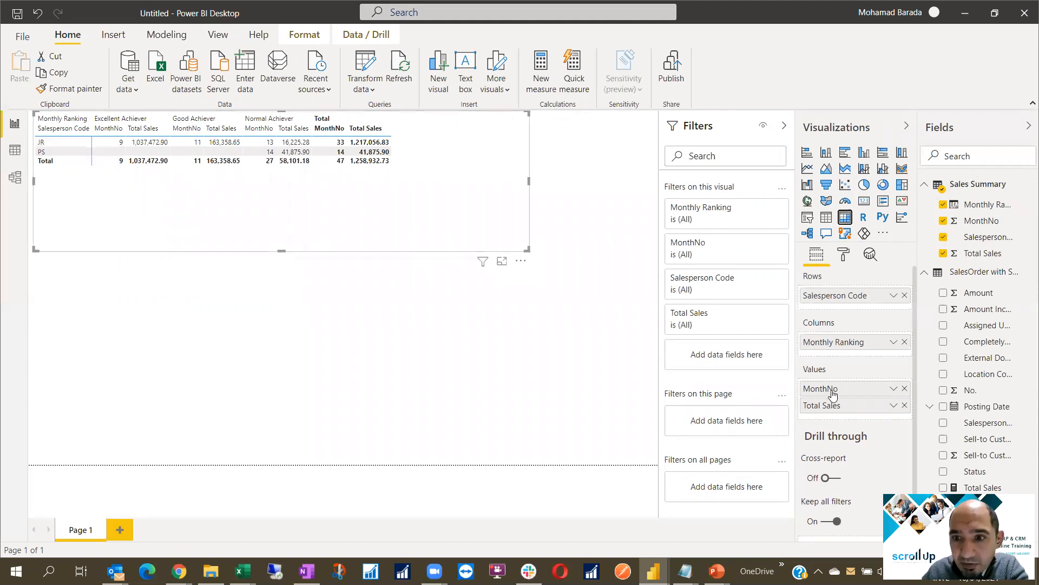
pyautogui.moveTo(843, 356)
pyautogui.mouseDown()
pyautogui.moveTo(843, 341)
pyautogui.moveTo(843, 366)
pyautogui.mouseUp()
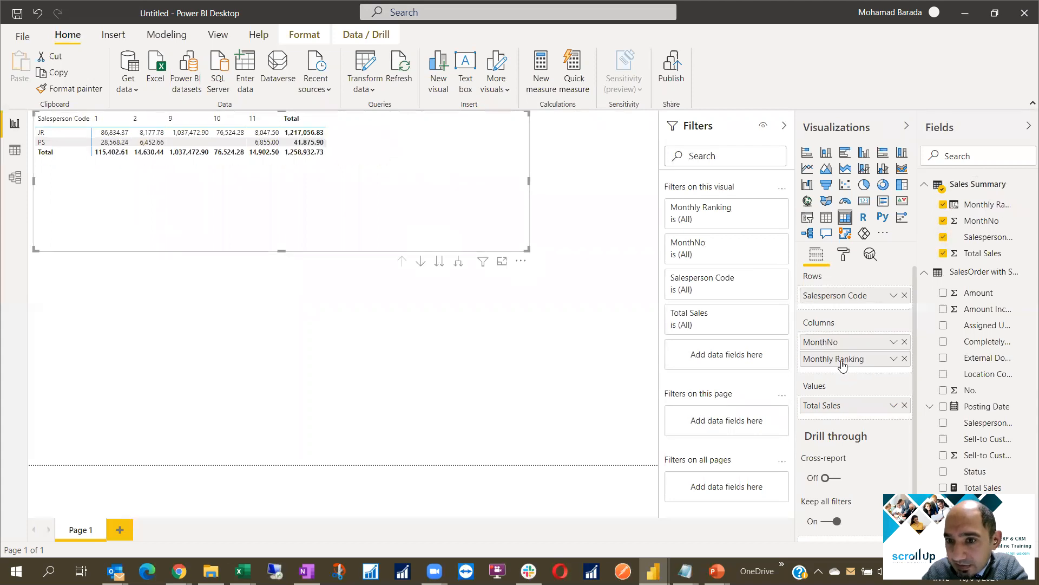
pyautogui.click(903, 359)
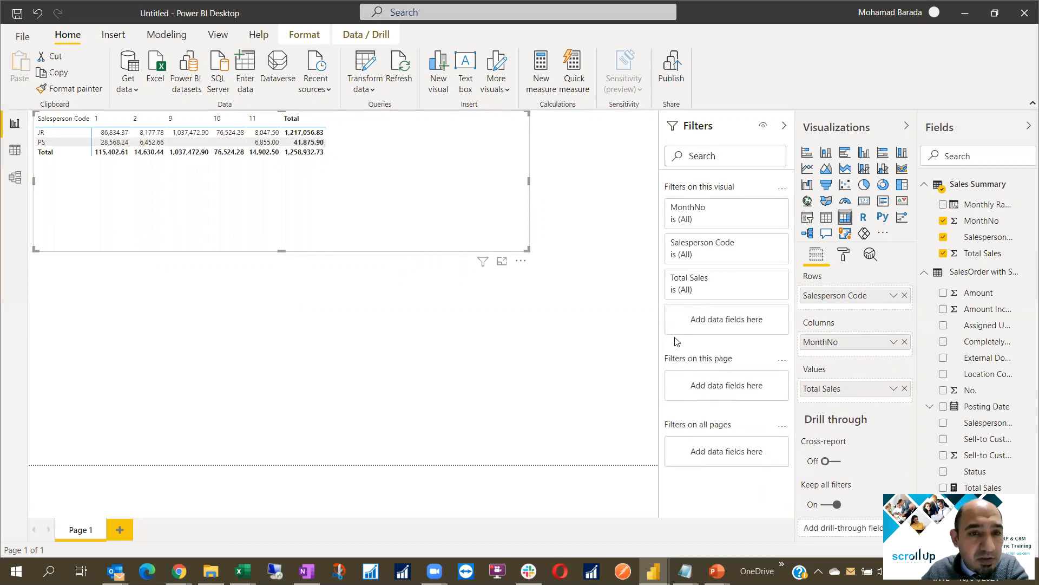
pyautogui.moveTo(528, 249); pyautogui.dragTo(433, 185)
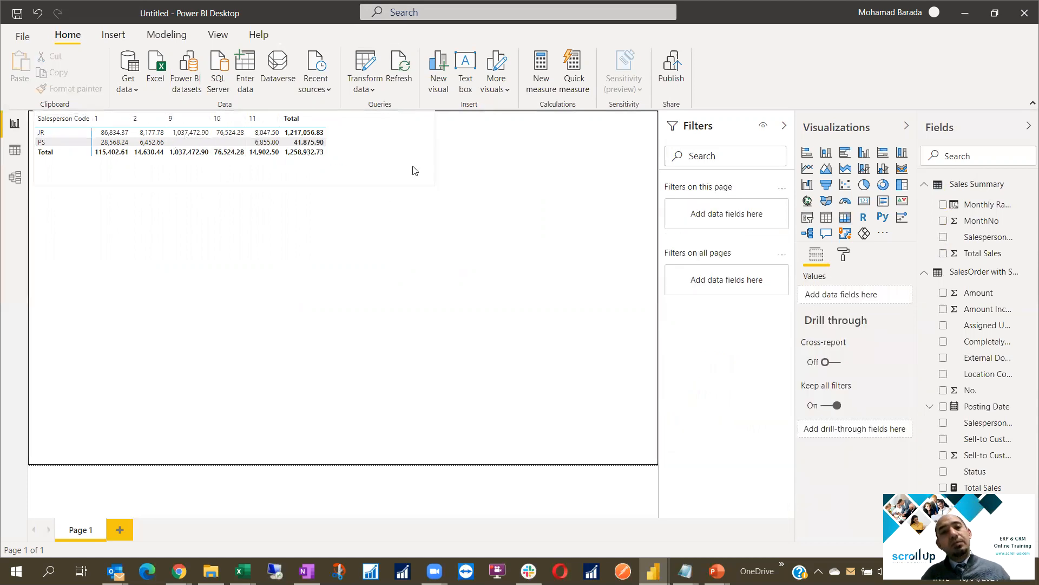
# - Duplicate the matrix below the original and replace Total Sales with Monthly Ranking as the copy's values
pyautogui.hotkey('ctrl', 'c')
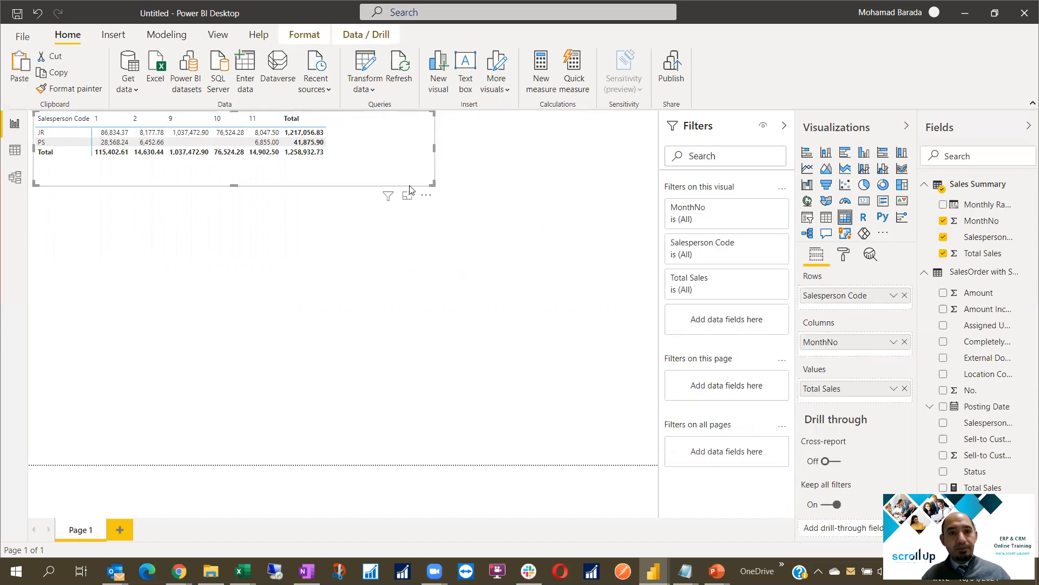
pyautogui.hotkey('ctrl', 'v')
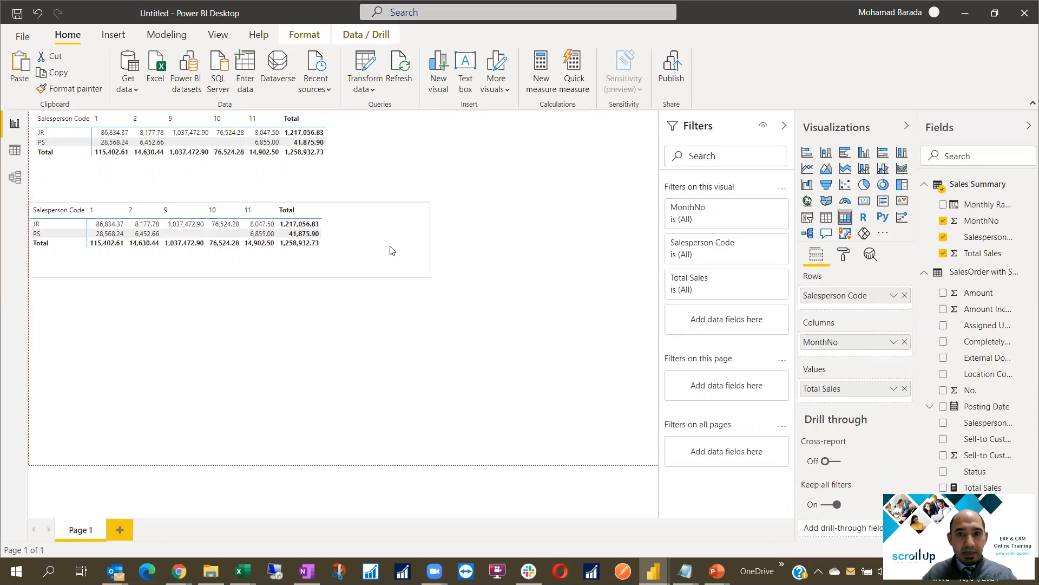
pyautogui.click(905, 389)
pyautogui.moveTo(991, 208); pyautogui.dragTo(855, 387)
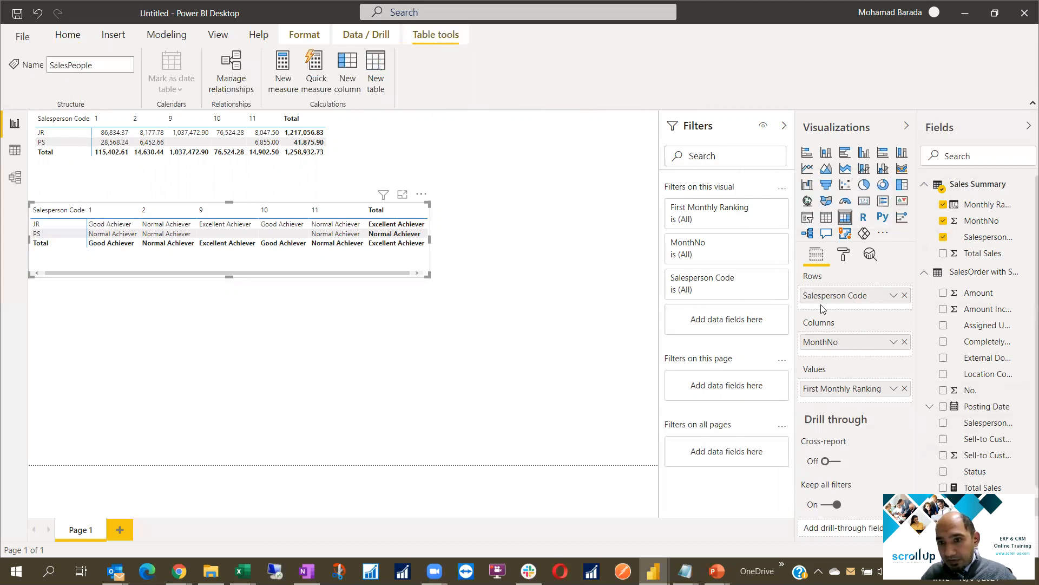
# - Replace Salesperson Code with the Name field from SalesPeople in the ranking matrix's rows
pyautogui.click(904, 295)
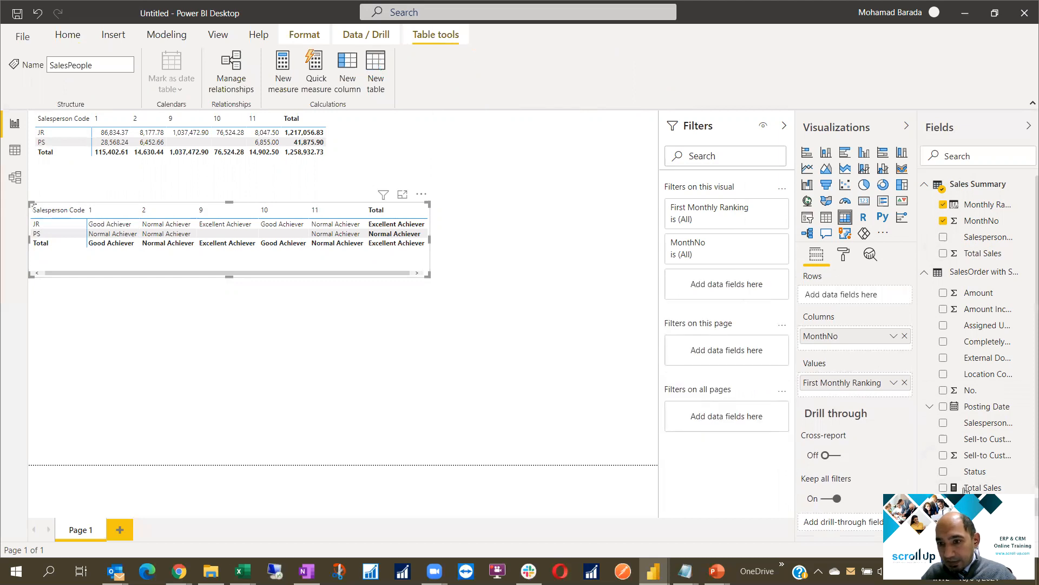
pyautogui.scroll(-2, 966, 490)
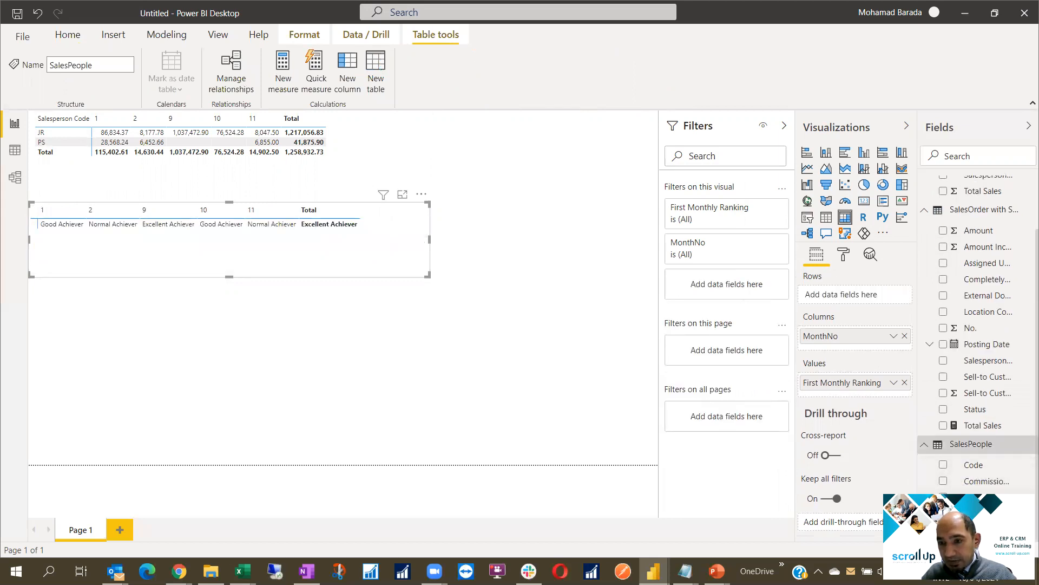
pyautogui.moveTo(957, 480); pyautogui.dragTo(858, 298)
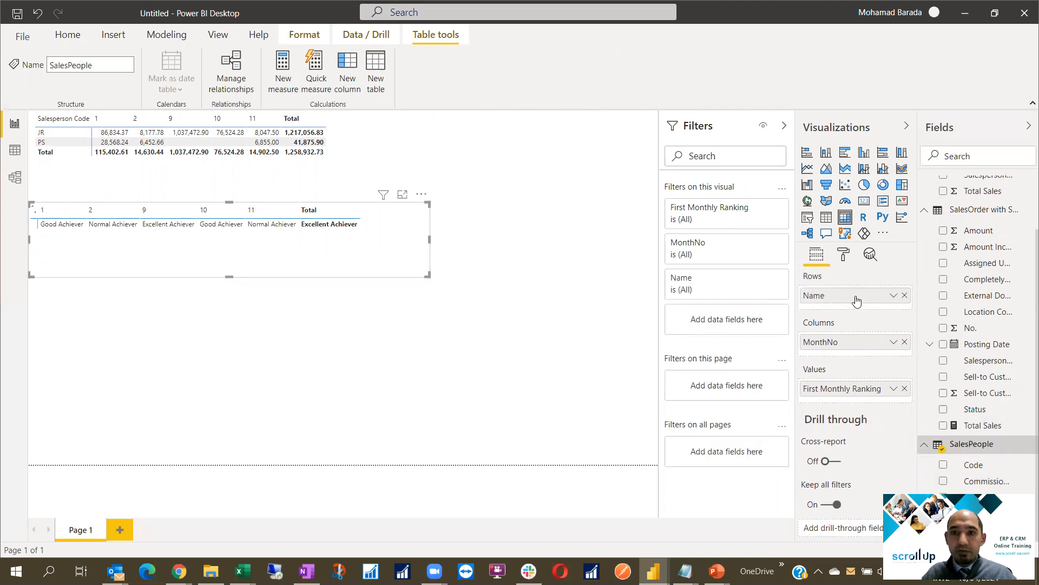
# - From the broken matrix's fix options, inspect the existing relationship between SalesOrder with Salesperson and SalesPeople, leaving its settings as they are
pyautogui.click(229, 259)
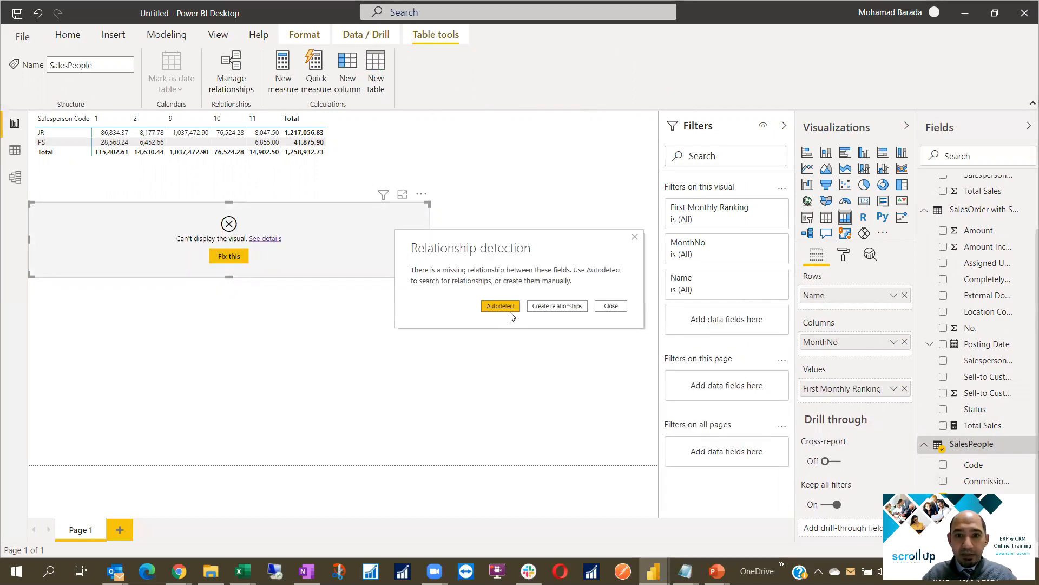
pyautogui.click(559, 308)
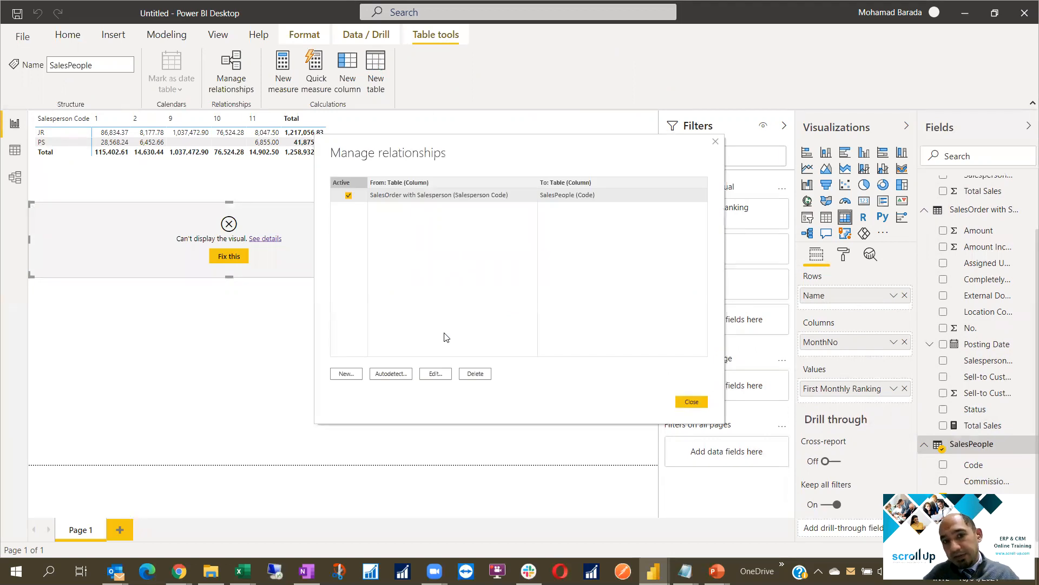
pyautogui.click(435, 374)
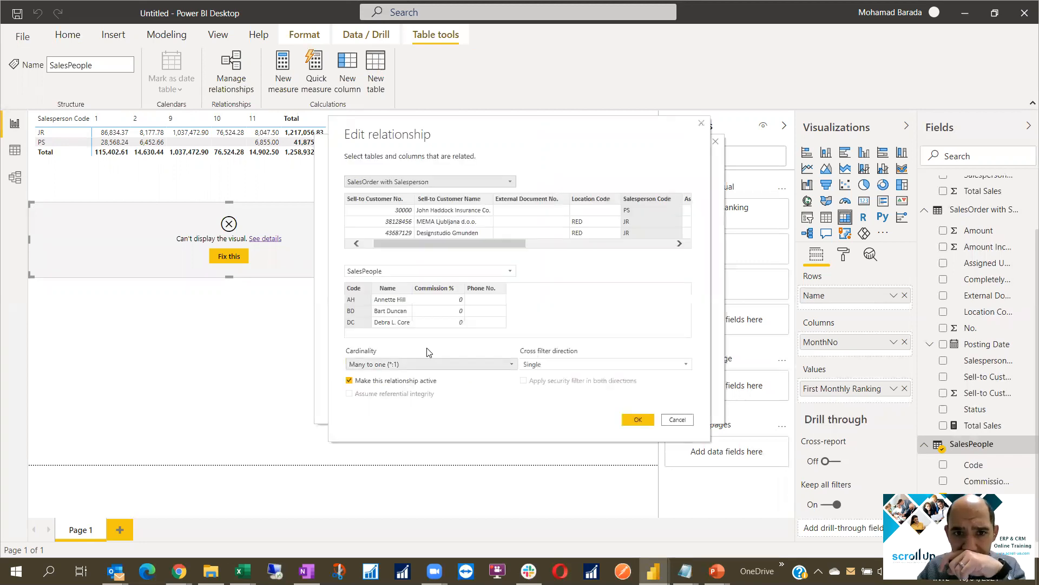
pyautogui.click(653, 226)
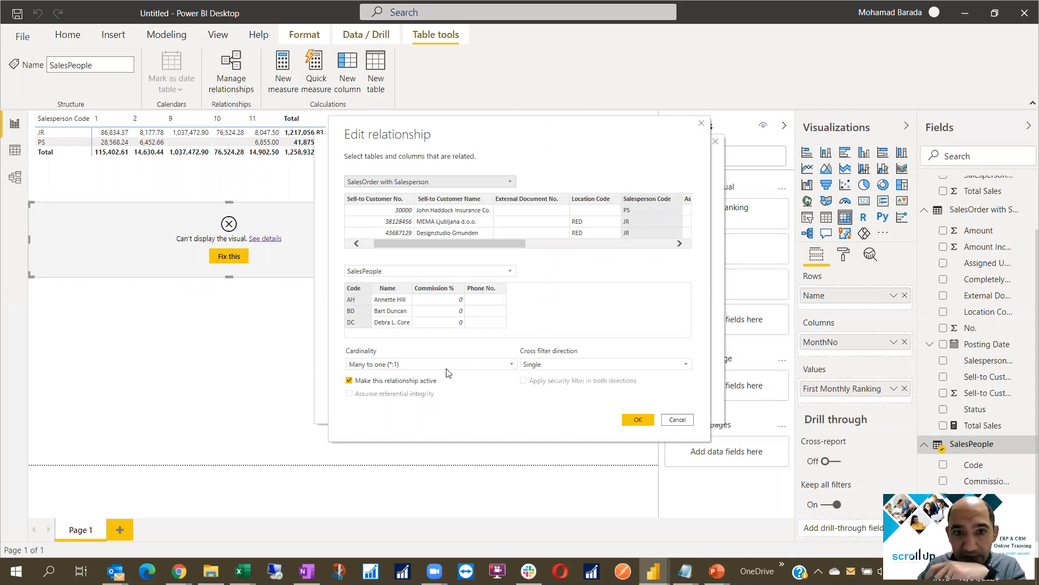
pyautogui.click(631, 420)
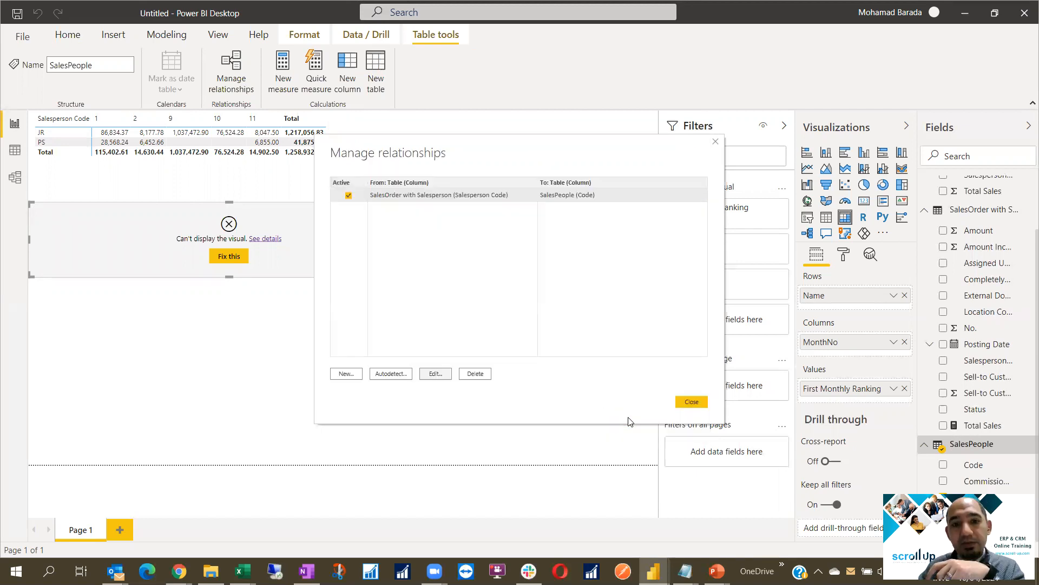
pyautogui.click(693, 403)
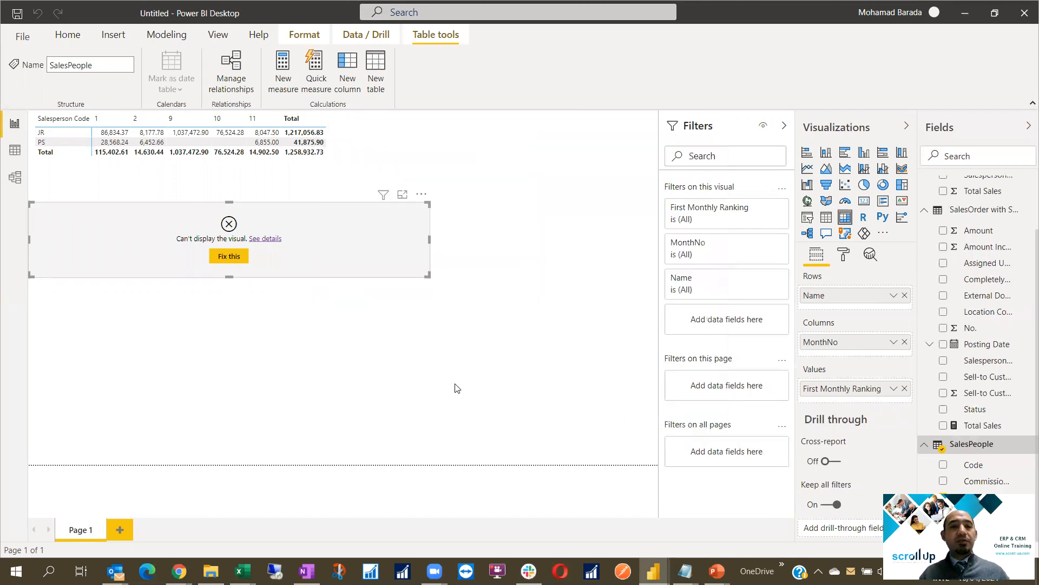
pyautogui.click(229, 258)
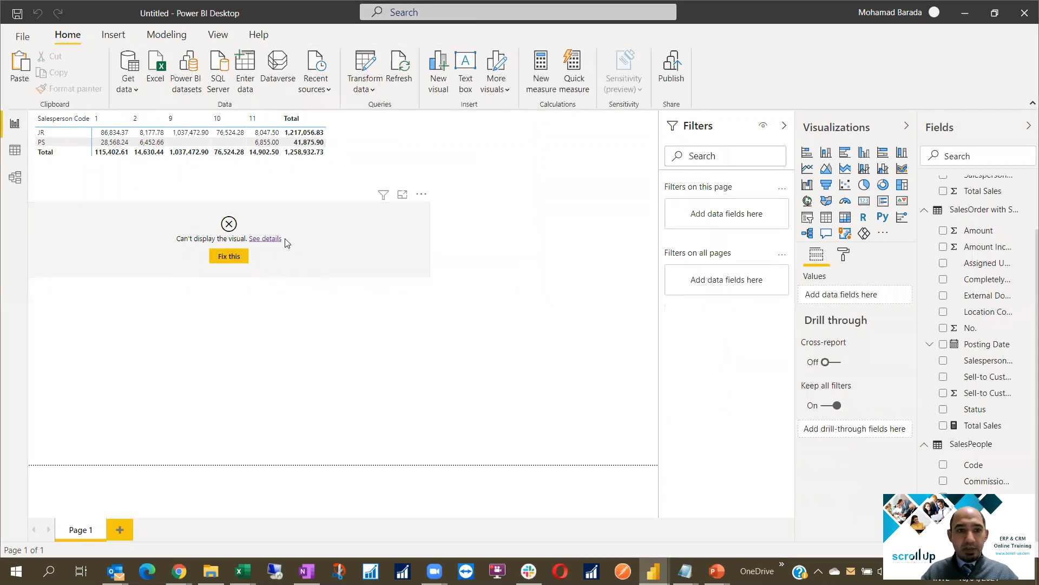
pyautogui.click(322, 234)
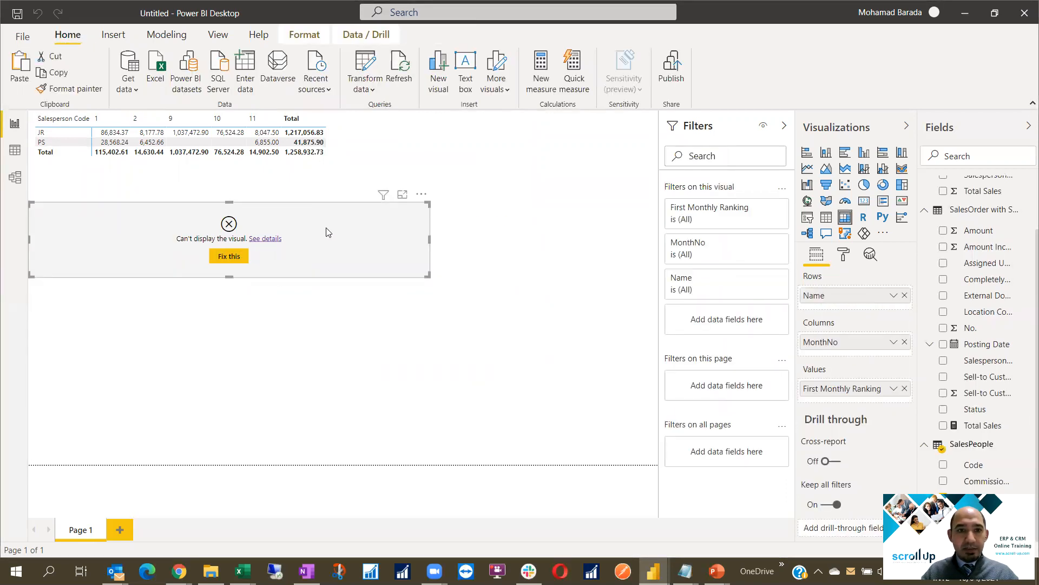
pyautogui.click(904, 295)
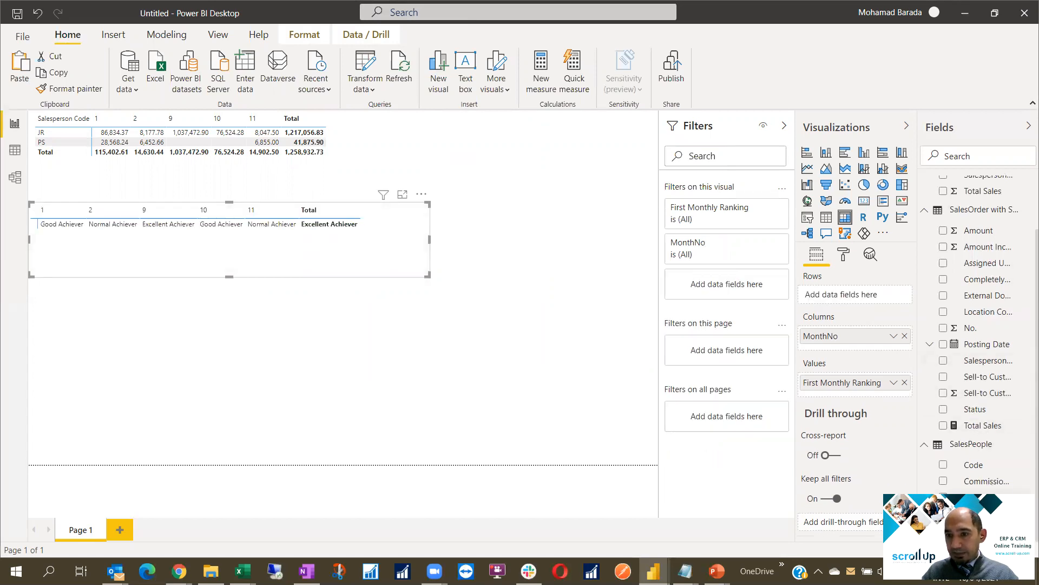
pyautogui.hotkey('ctrl', 'z')
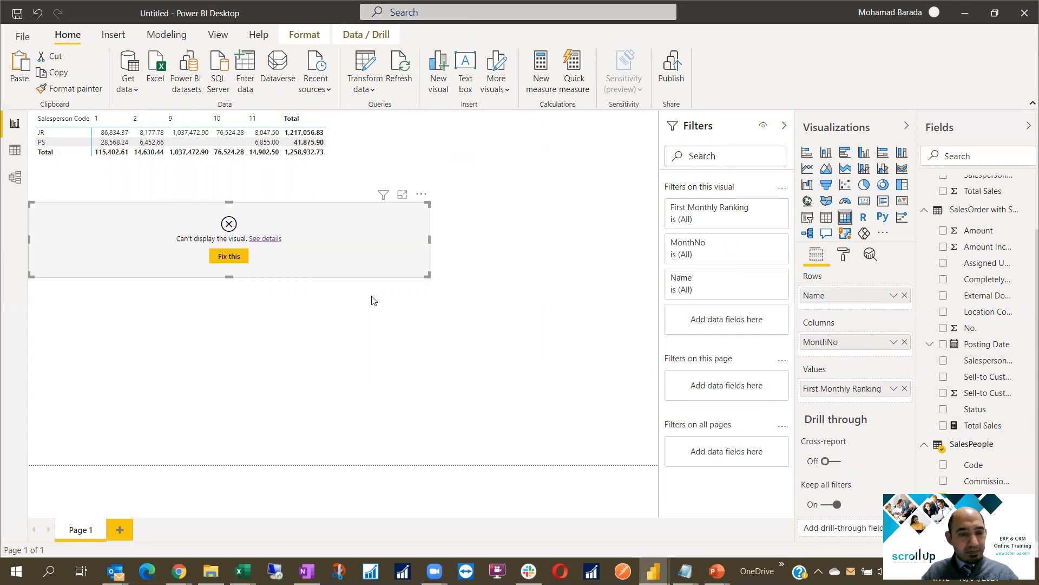
# - In the data model, relate Salesperson Code in Sales Summary to Code in SalesPeople, and return to the report page
pyautogui.click(15, 177)
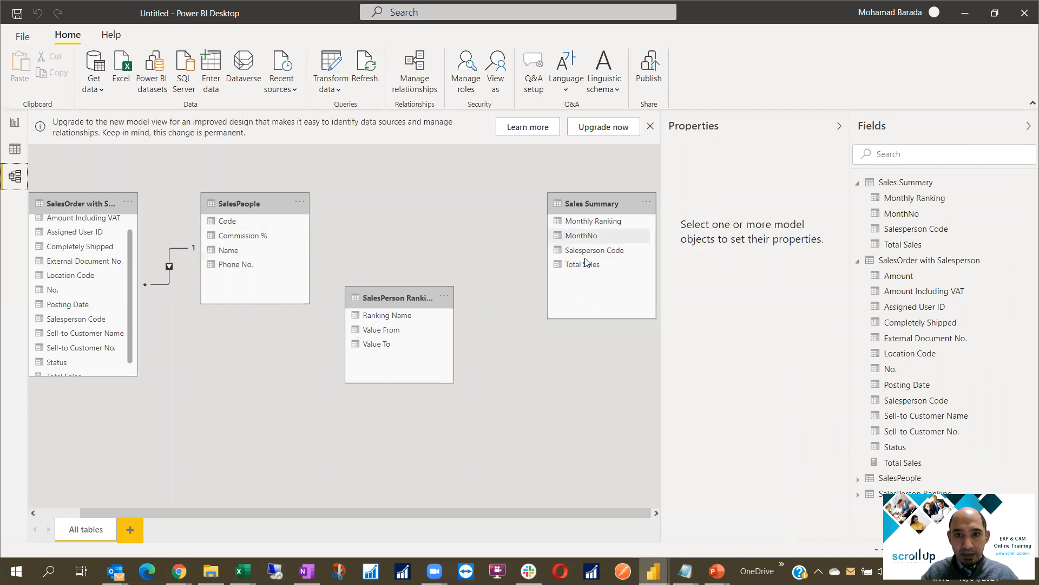
pyautogui.moveTo(587, 255); pyautogui.dragTo(262, 219)
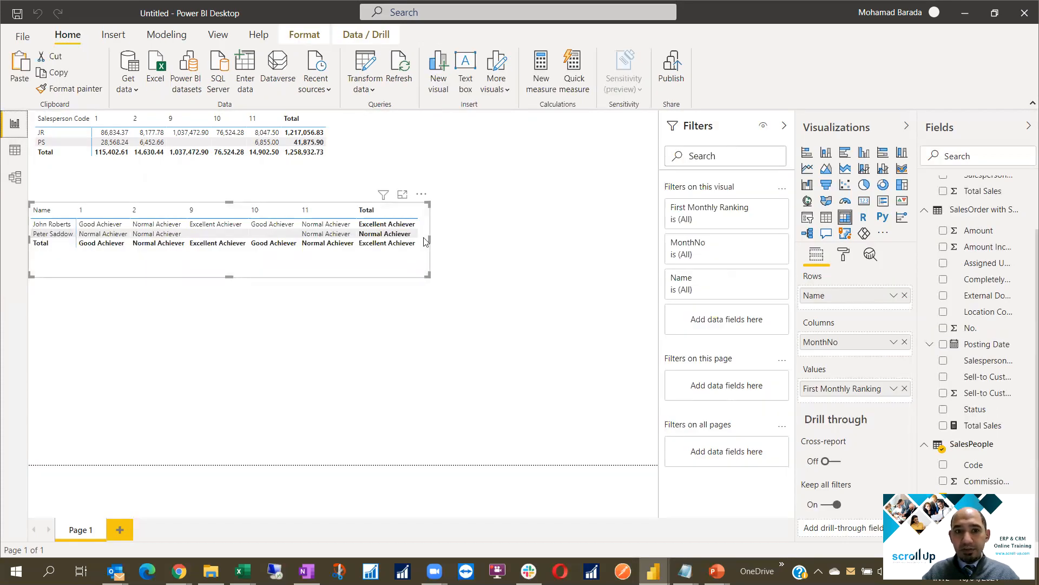
# - Convert the ranking matrix into an enlarged line chart of Total Sales by MonthNo, with the salesperson Name field as legend
pyautogui.moveTo(431, 241); pyautogui.dragTo(479, 243)
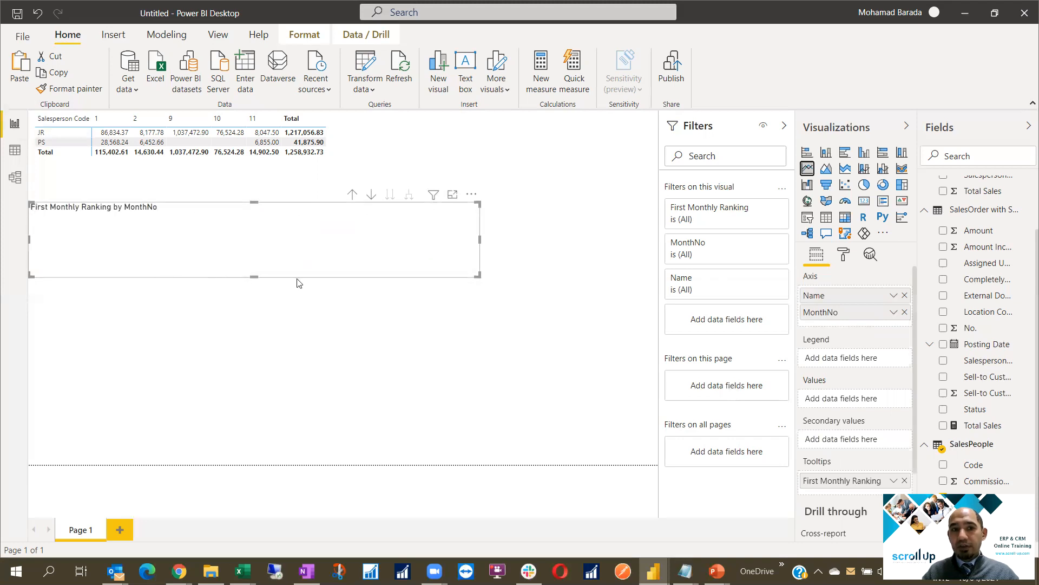
pyautogui.moveTo(477, 277); pyautogui.dragTo(487, 328)
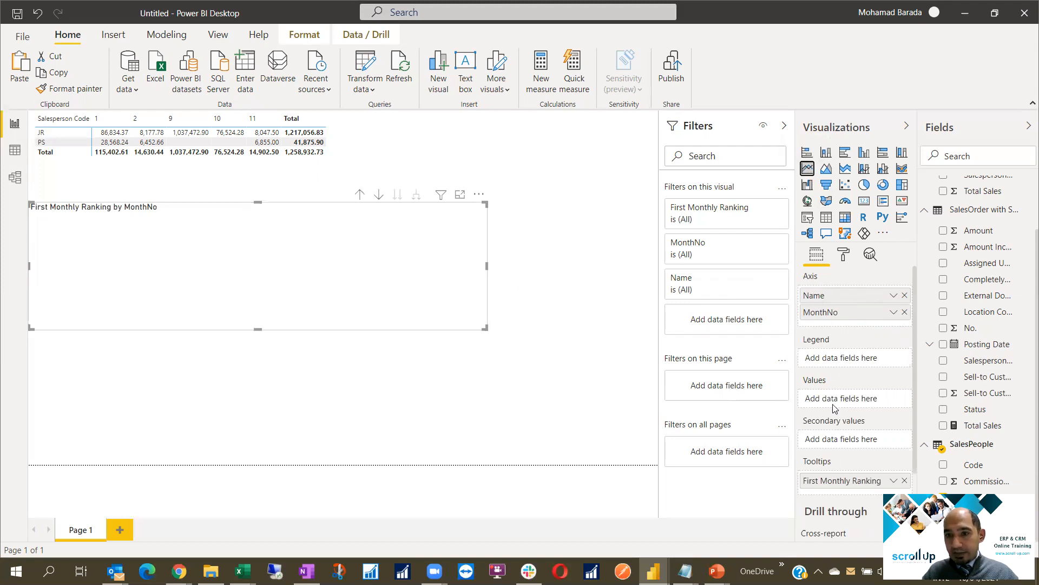
pyautogui.scroll(3, 981, 268)
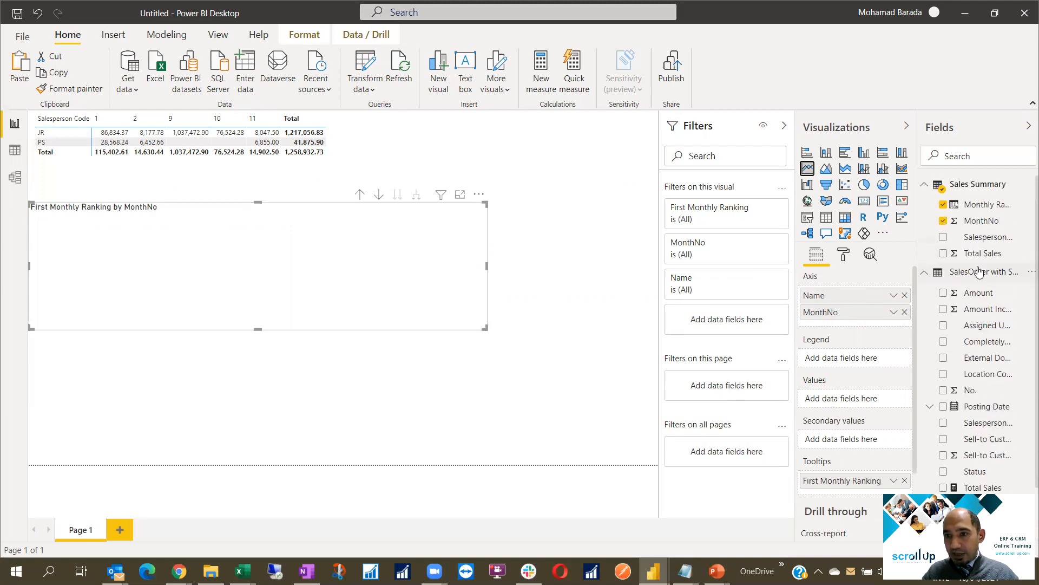
pyautogui.moveTo(974, 253); pyautogui.dragTo(866, 398)
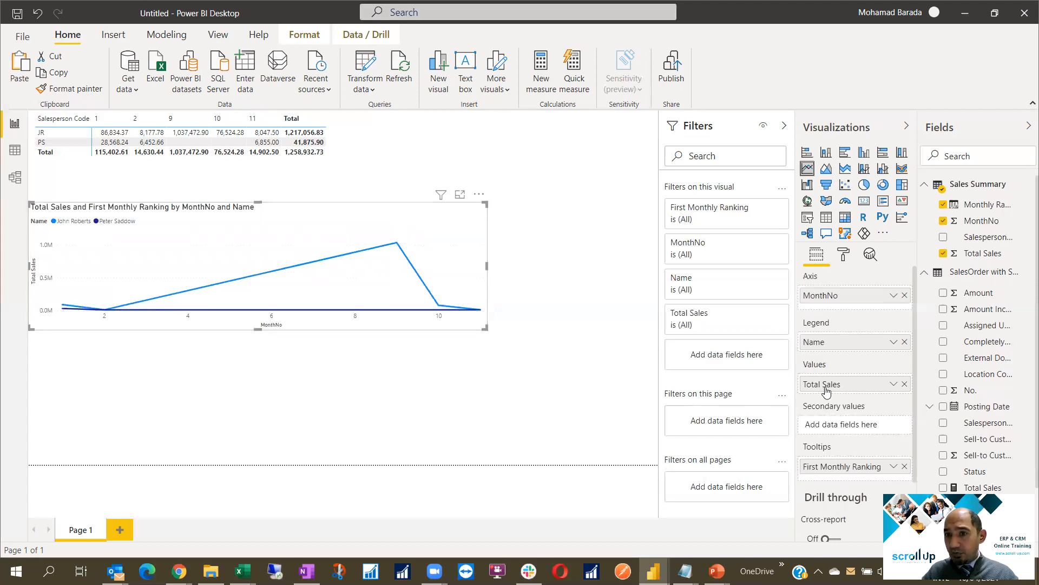
pyautogui.moveTo(984, 218); pyautogui.dragTo(850, 425)
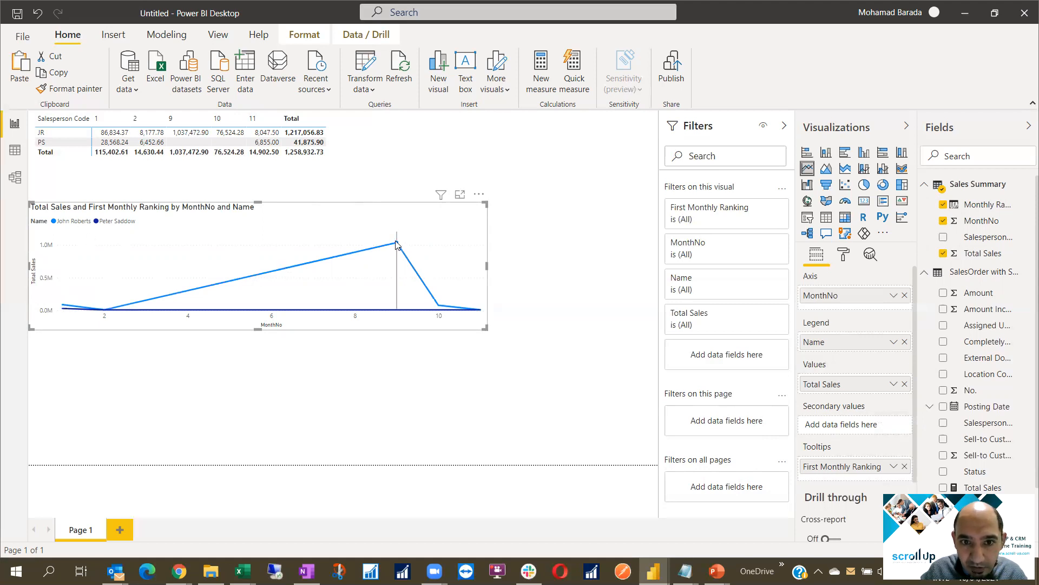
pyautogui.moveTo(396, 245)
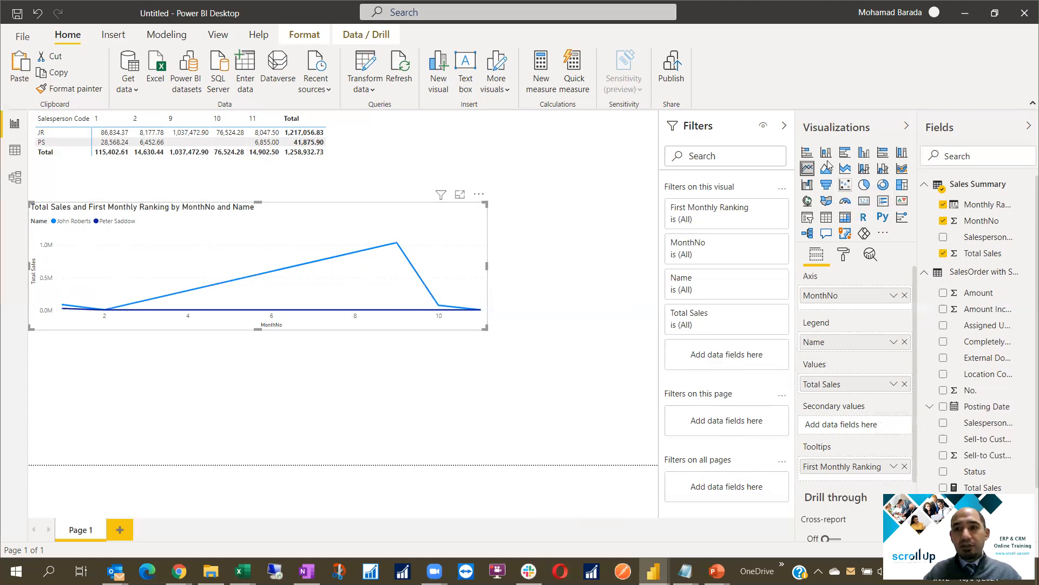
# - Show the Sales Summary table's data to review the Monthly Ranking column and its formula
pyautogui.click(14, 153)
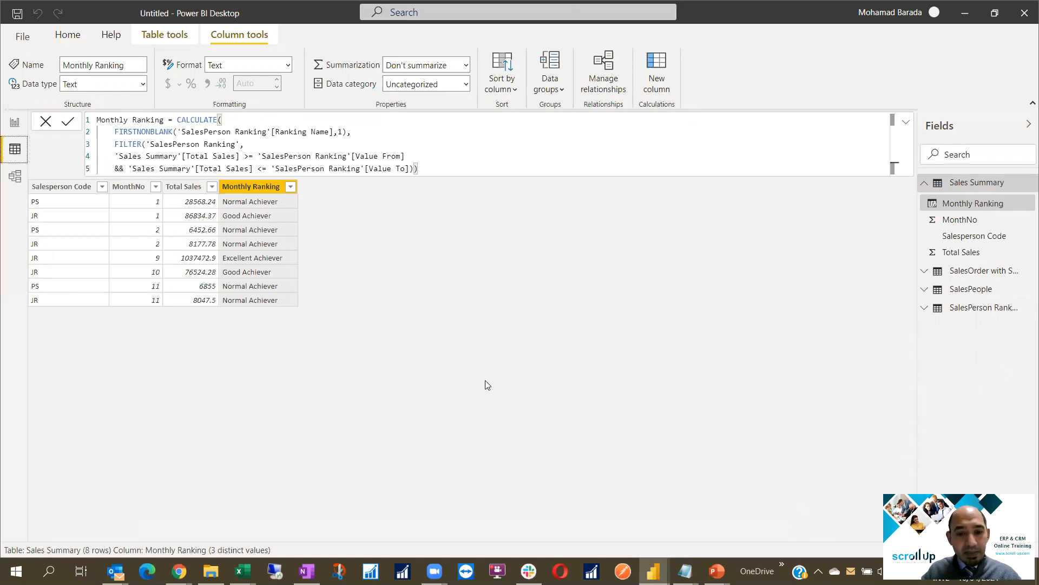
pyautogui.moveTo(434, 569)
pyautogui.click(506, 521)
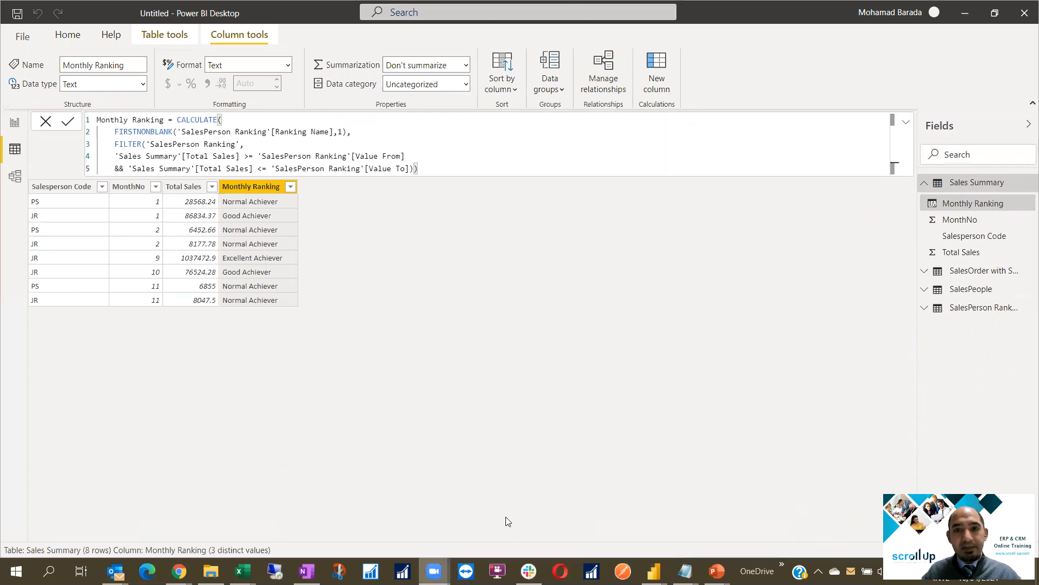